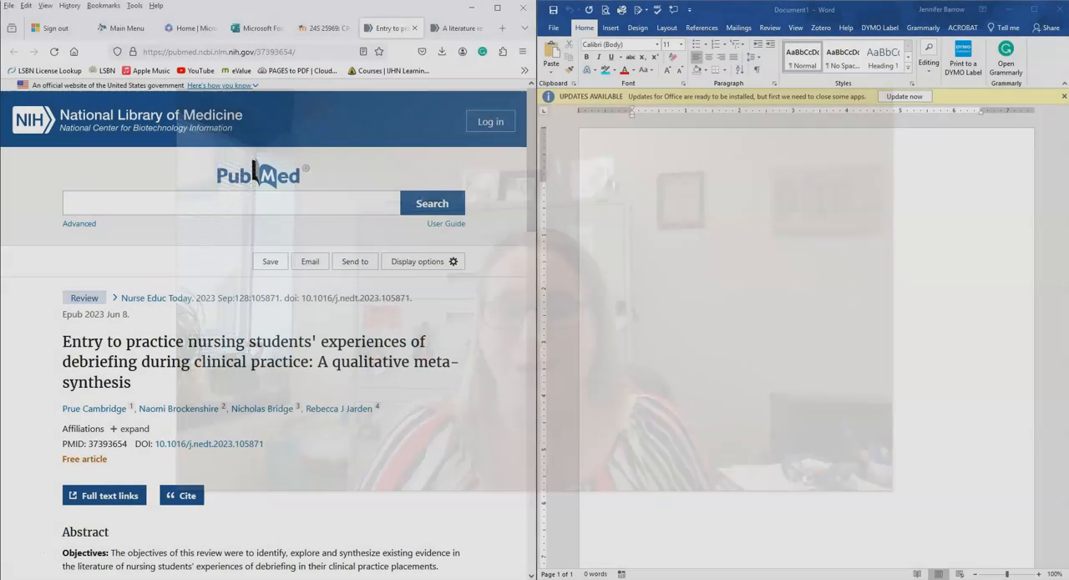
# Step: Preview the debriefing article's generated citation in APA format, then close the citation window
pyautogui.scroll(-2, 359, 339)
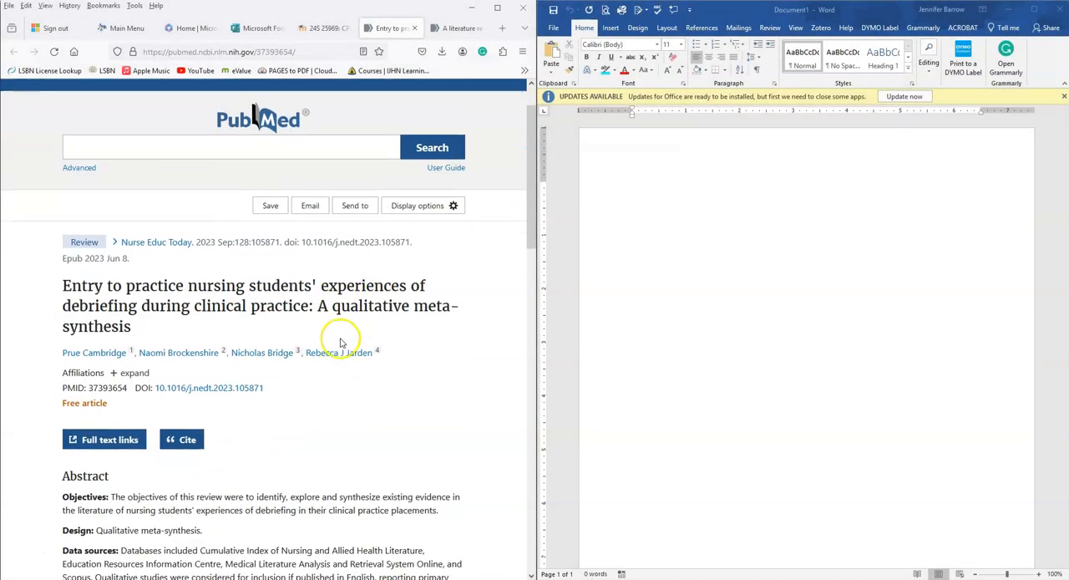
pyautogui.scroll(2, 340, 344)
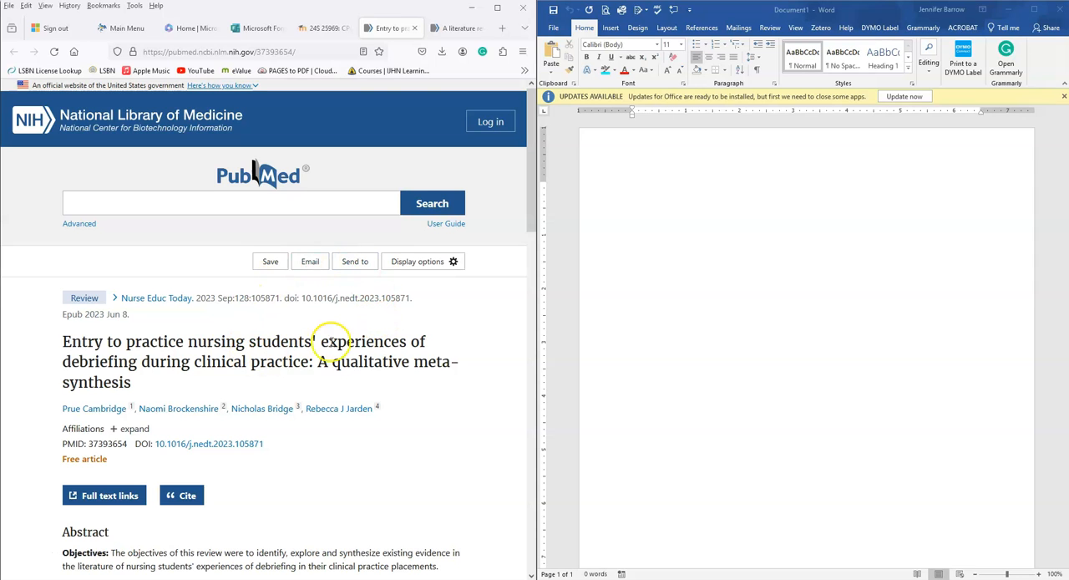
pyautogui.scroll(-1, 354, 338)
pyautogui.scroll(-1, 354, 342)
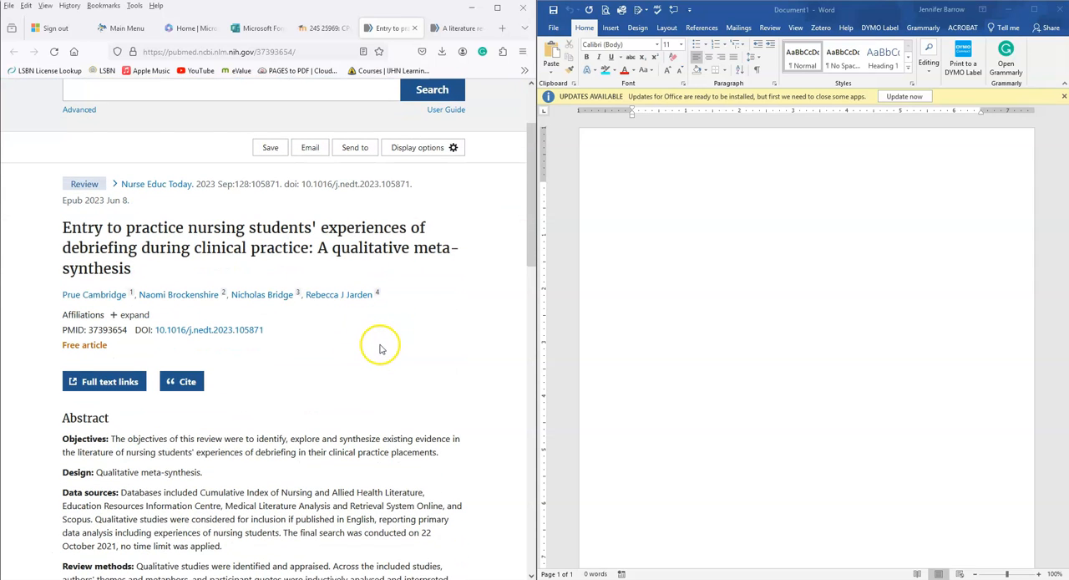
pyautogui.click(186, 382)
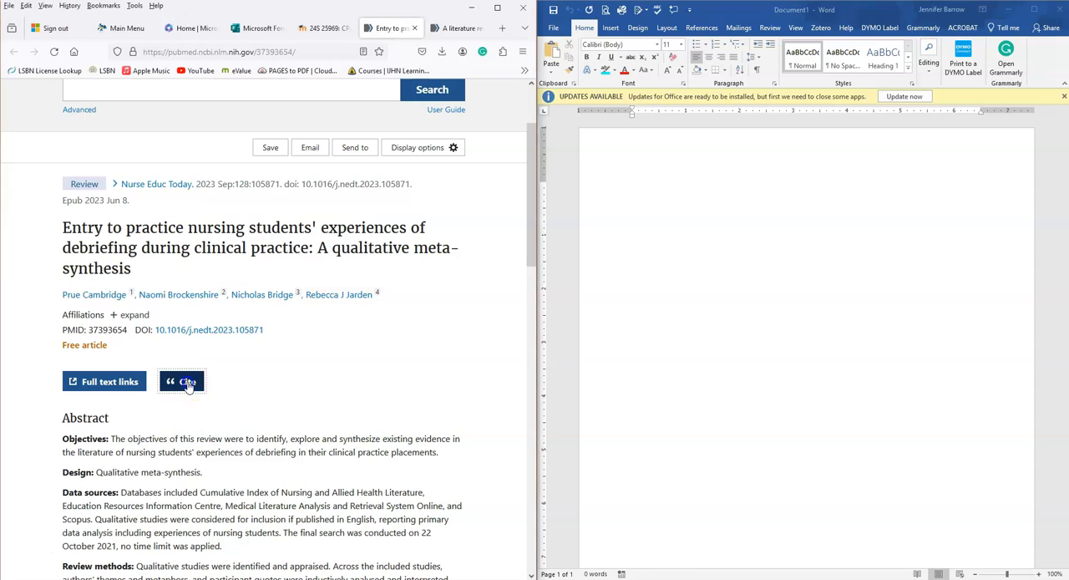
pyautogui.click(170, 394)
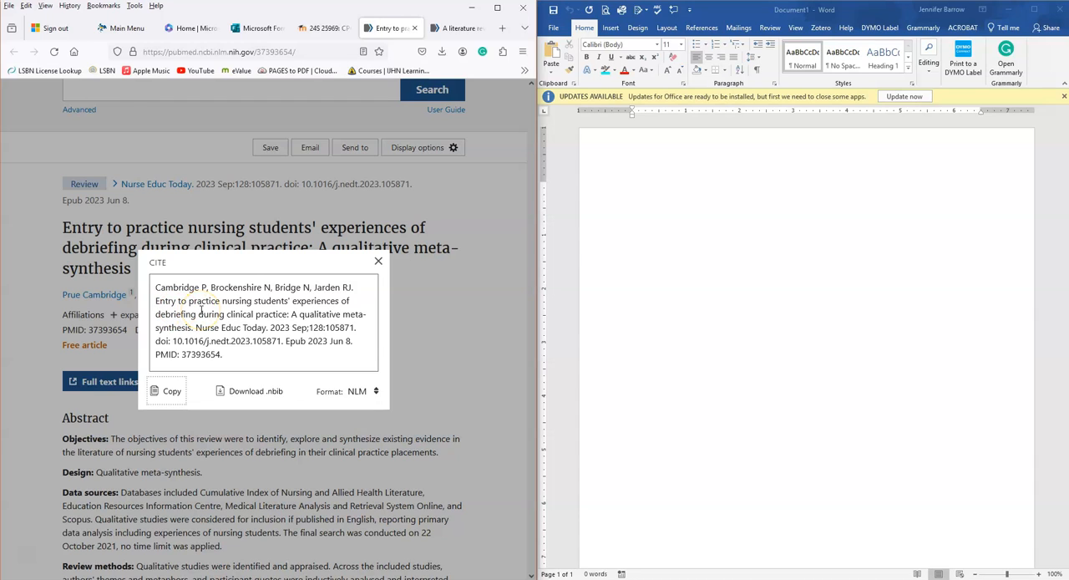
pyautogui.click(371, 392)
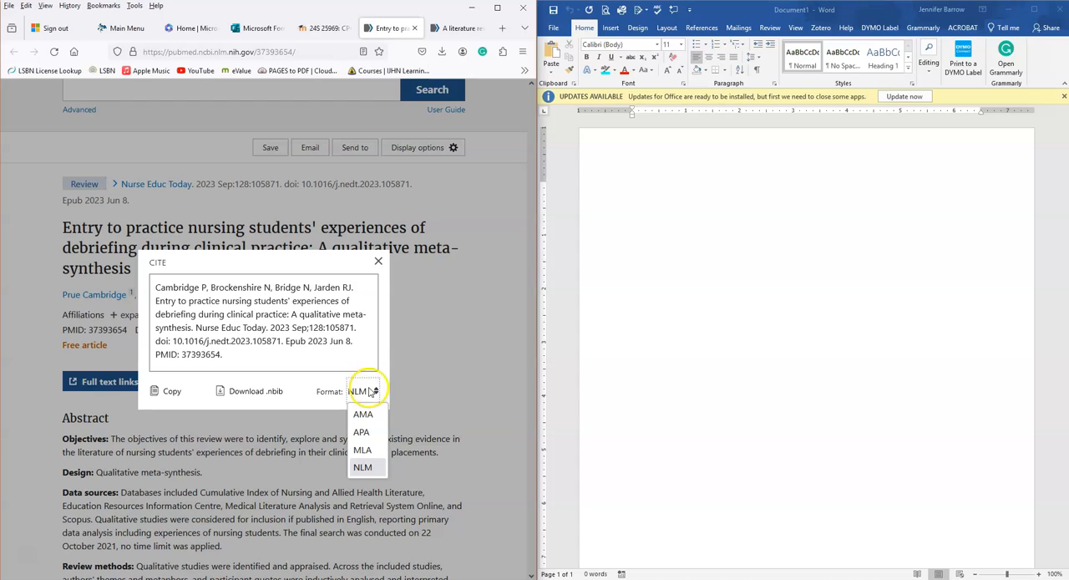
pyautogui.click(361, 433)
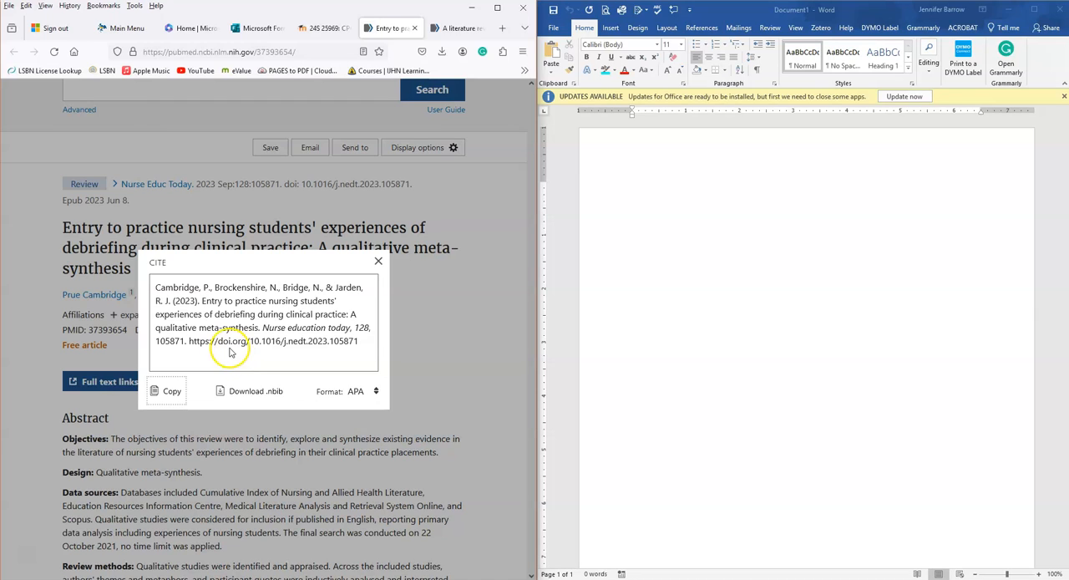
pyautogui.click(378, 263)
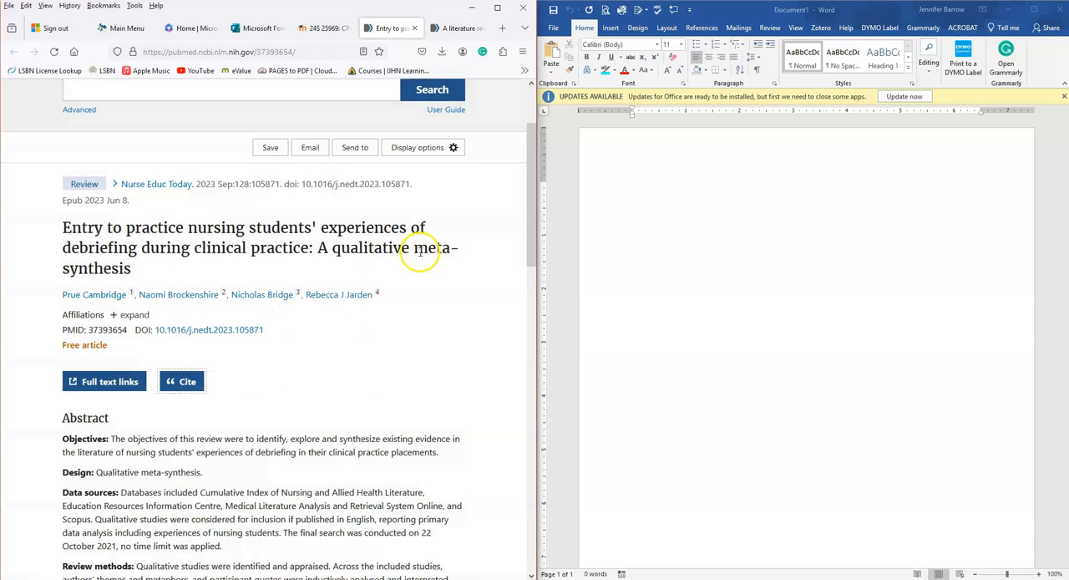
# Step: In the blank Word document, set the font to Times New Roman, size 12, with double line spacing
pyautogui.click(637, 186)
pyautogui.click(631, 201)
pyautogui.click(618, 45)
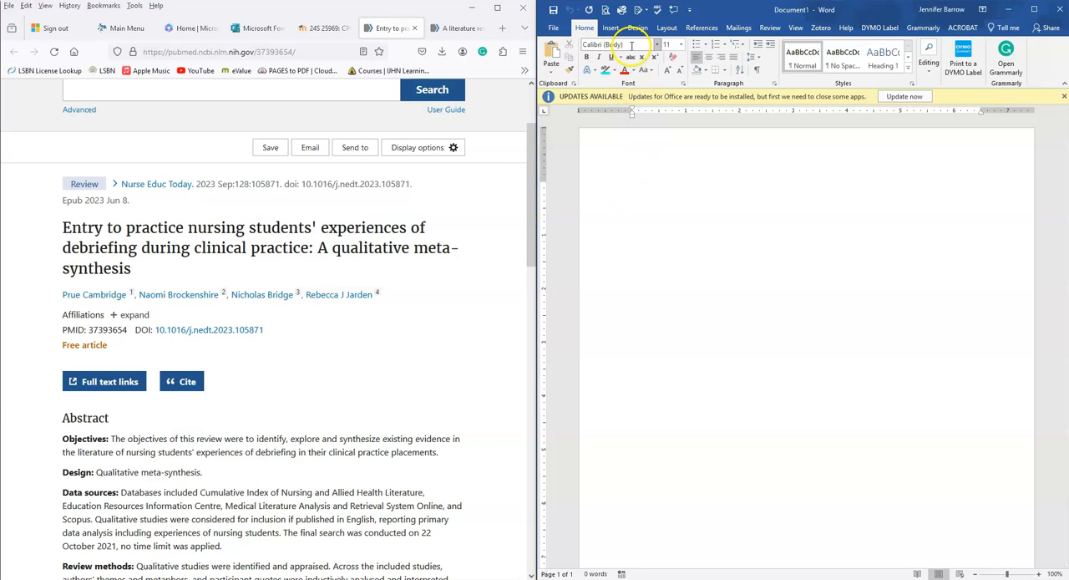
pyautogui.write('Times')
pyautogui.press('Tab')
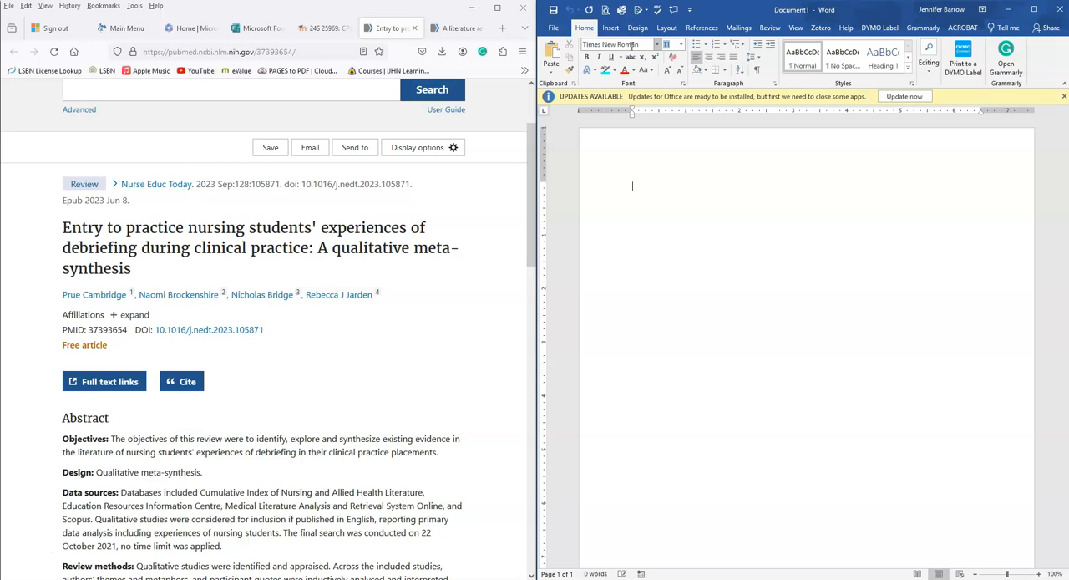
pyautogui.write('12')
pyautogui.press('Return')
pyautogui.click(754, 58)
pyautogui.click(767, 109)
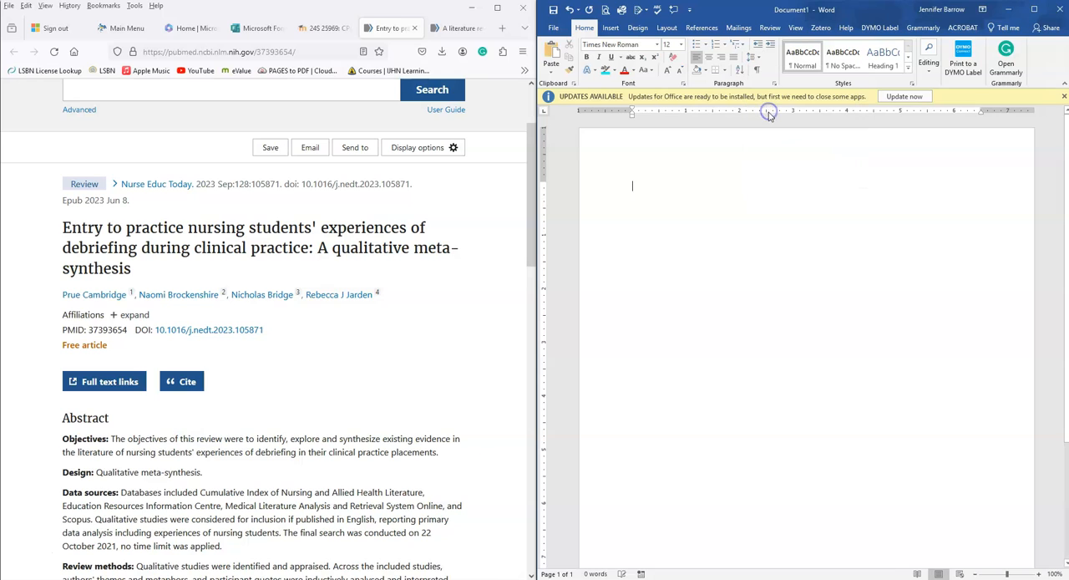
# Step: Add a centred, bold heading "References" and start a left-aligned, non-bold line below it
pyautogui.hotkey('ctrl', 'e')
pyautogui.hotkey('ctrl', 'b')
pyautogui.write('References')
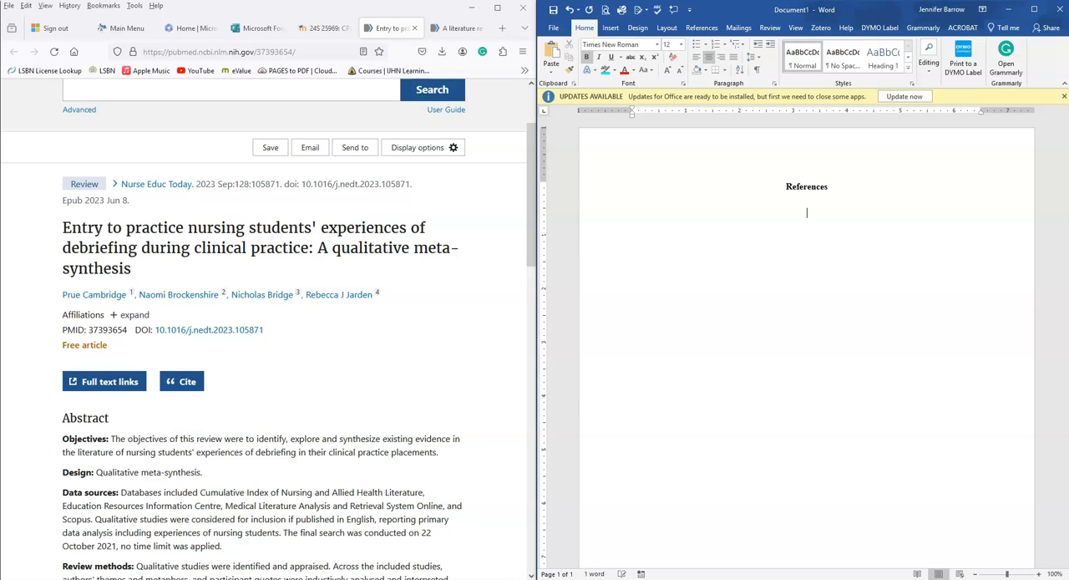
pyautogui.press('Return')
pyautogui.hotkey('ctrl', 'b')
pyautogui.hotkey('ctrl', 'l')
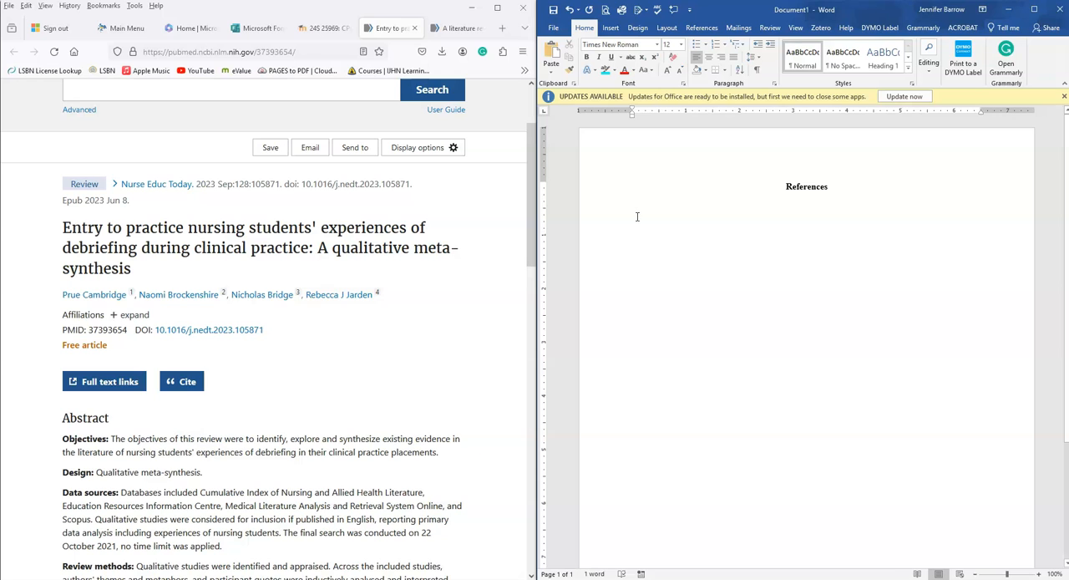
# Step: Apply a 0.5" hanging indent to the empty paragraph below the References heading
pyautogui.click(774, 85)
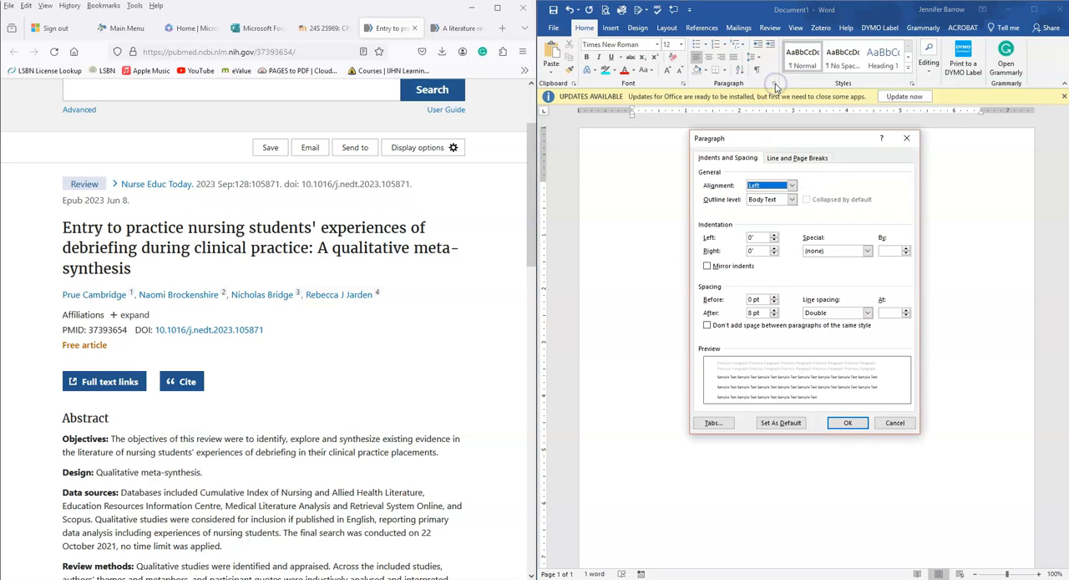
pyautogui.click(868, 251)
pyautogui.click(825, 276)
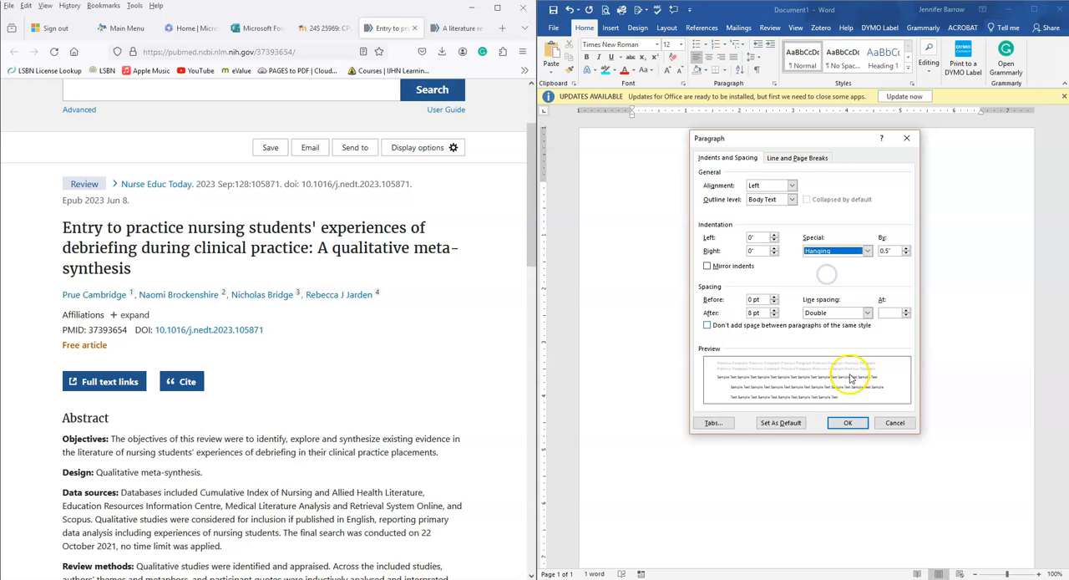
pyautogui.click(848, 424)
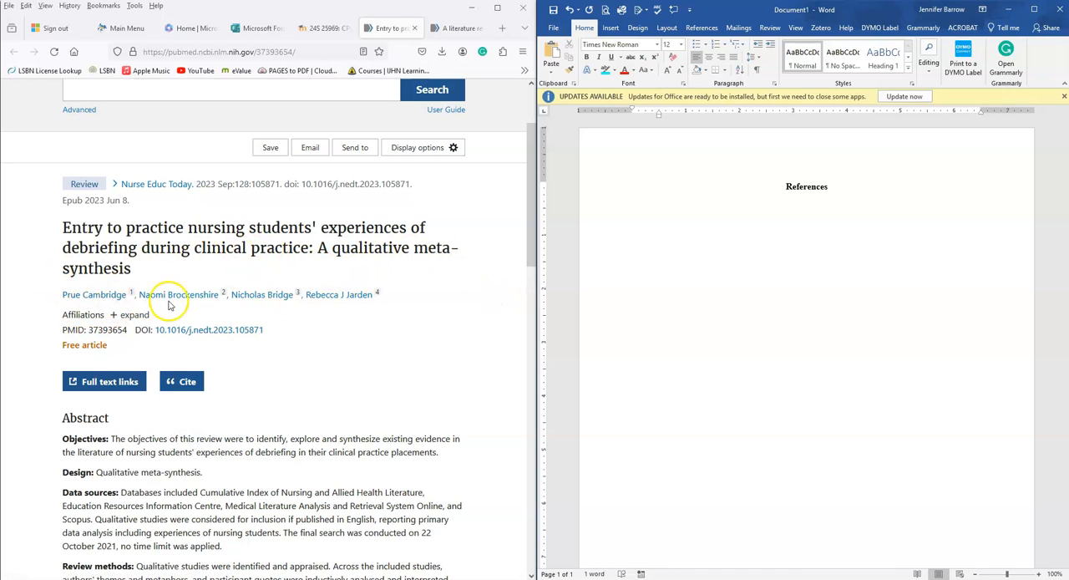
# Step: Start the reference entry with the debriefing article's four authors, giving surnames and initials with an ampersand before the last author
pyautogui.click(455, 31)
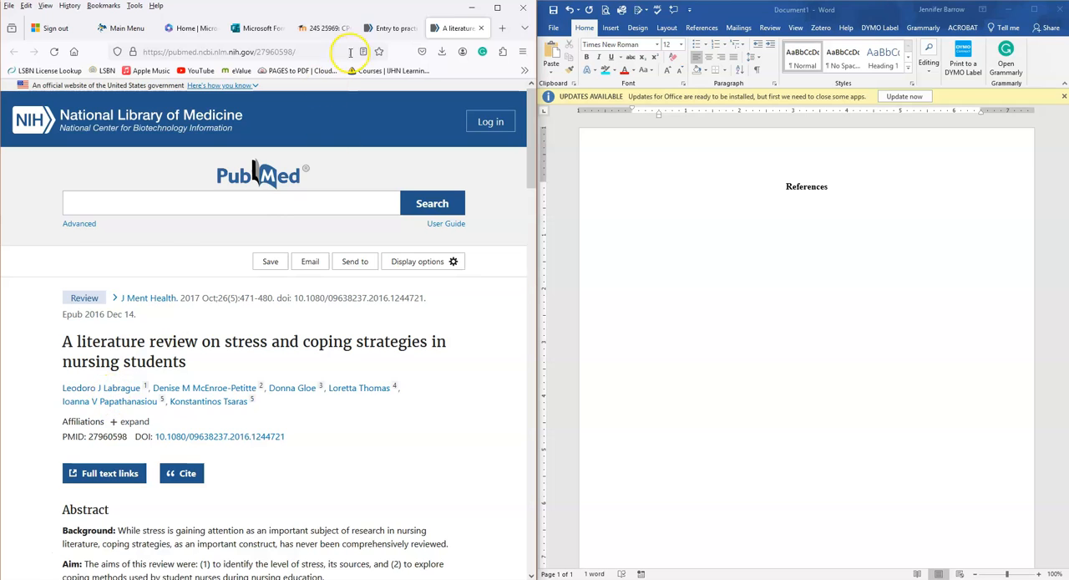
pyautogui.click(384, 30)
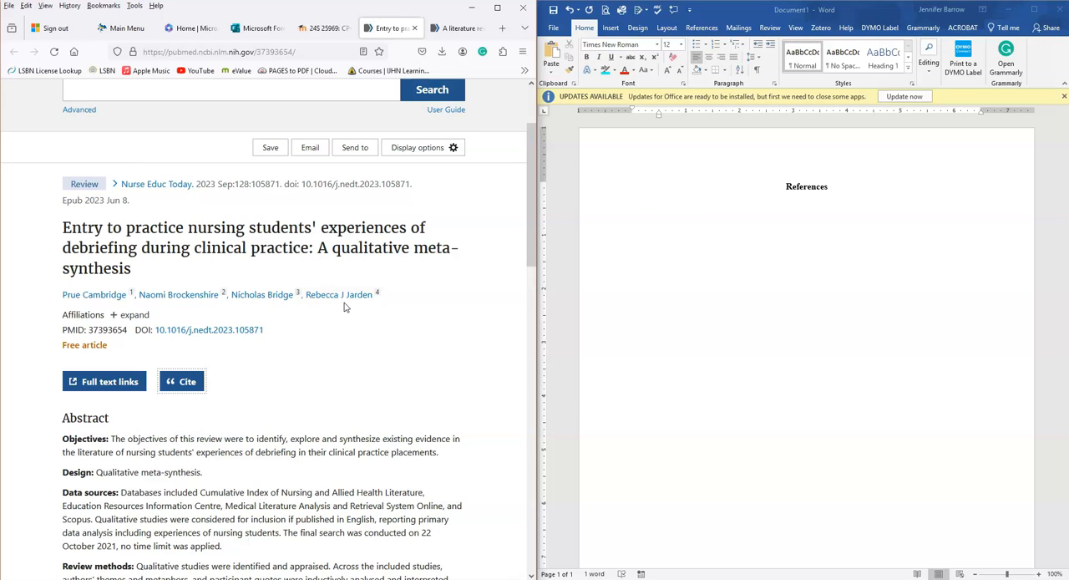
pyautogui.click(660, 229)
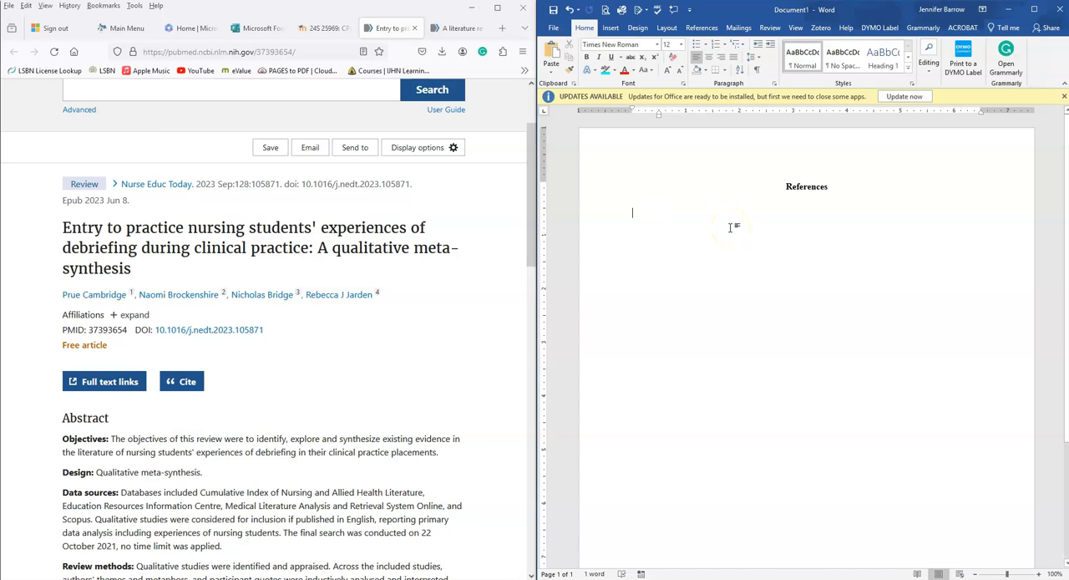
pyautogui.write('Cambridge, P.,')
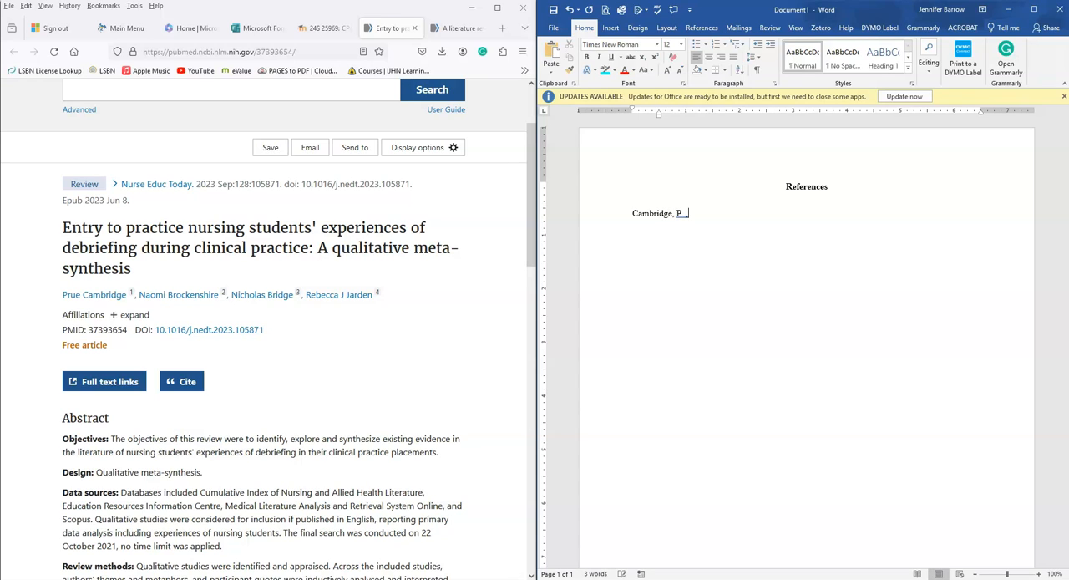
pyautogui.write('Brockenshire, N., Bridge, N., & Jarden, R. J.')
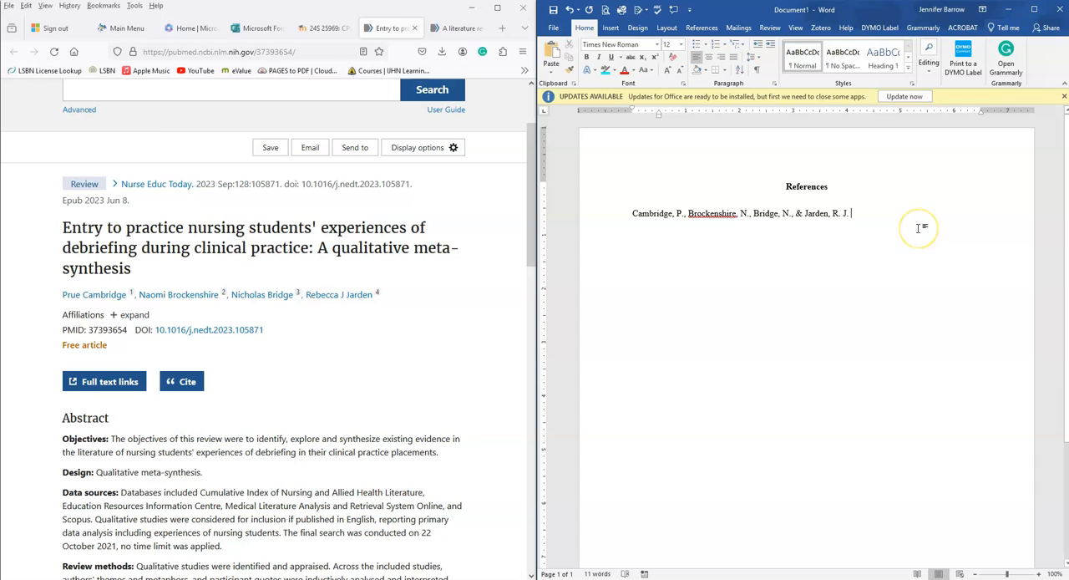
# Step: Add the publication date "(2023, September)." after the authors in the reference entry
pyautogui.write('(2023')
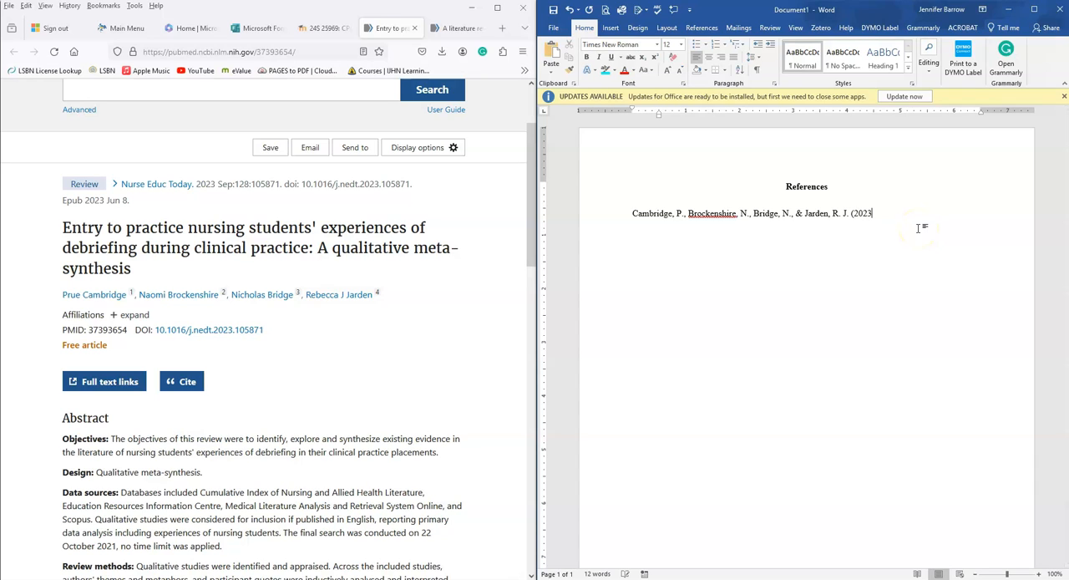
pyautogui.write(').')
pyautogui.press('Left')
pyautogui.press('Left')
pyautogui.write(', Sept')
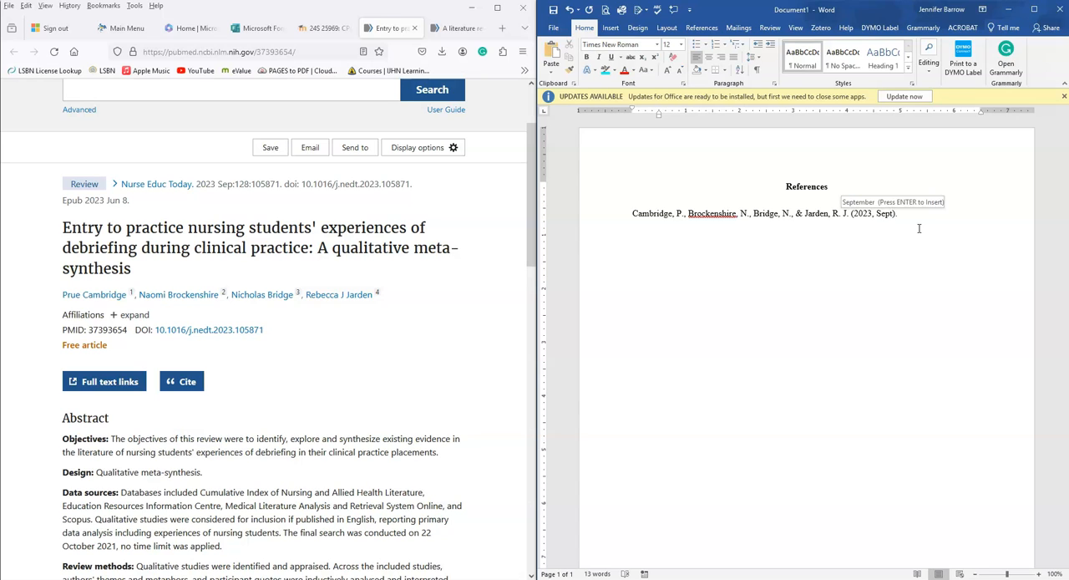
pyautogui.write('e')
pyautogui.press('Return')
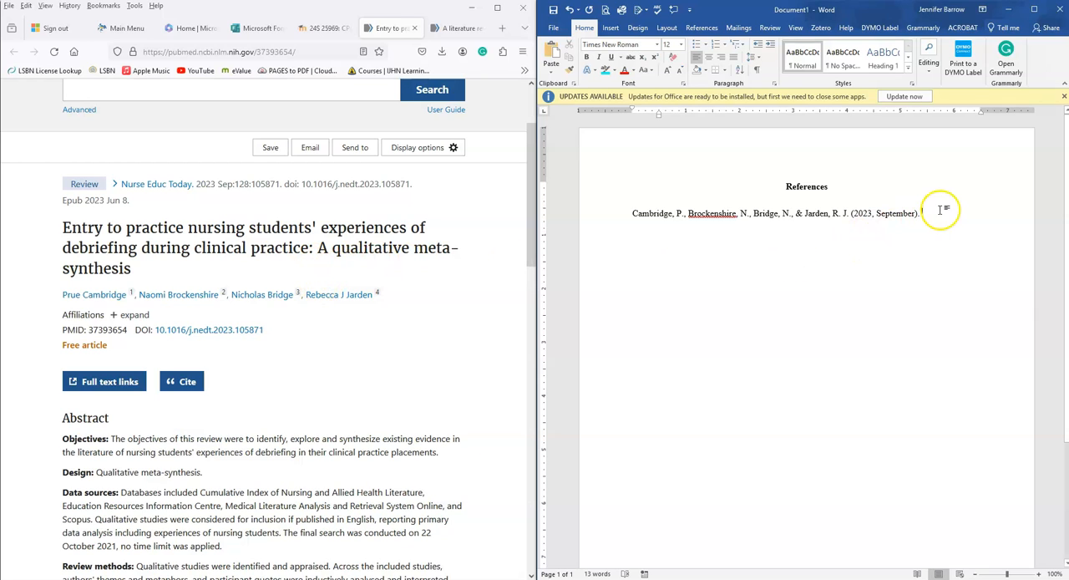
# Step: Add the article title "Entry to practice nursing students' experiences of debriefing during clinical practice: A qualitative meta-synthesis." after the date
pyautogui.write('Entry')
pyautogui.write('t')
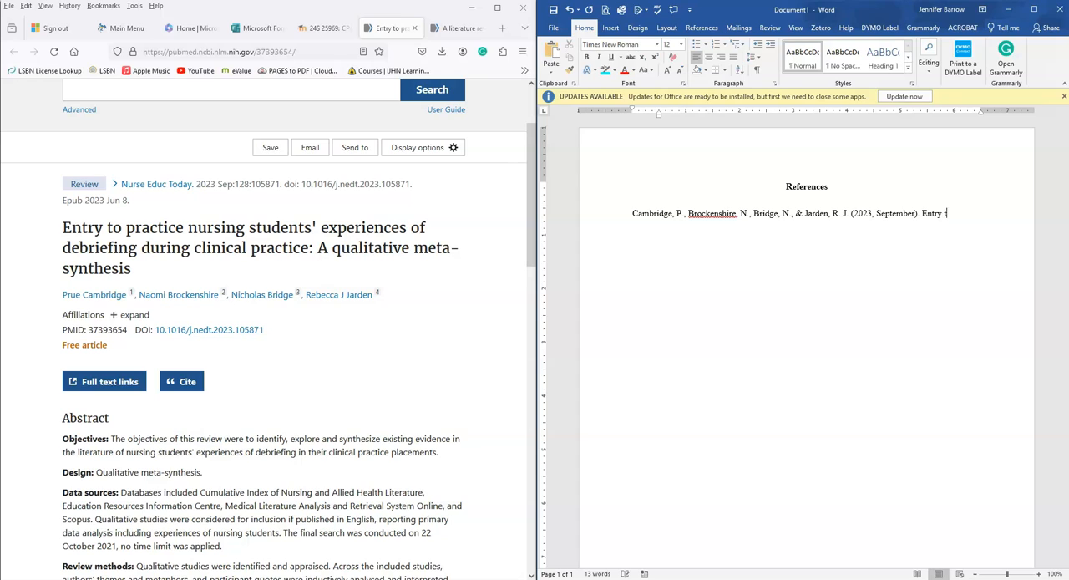
pyautogui.write("o practice nursing students' experie")
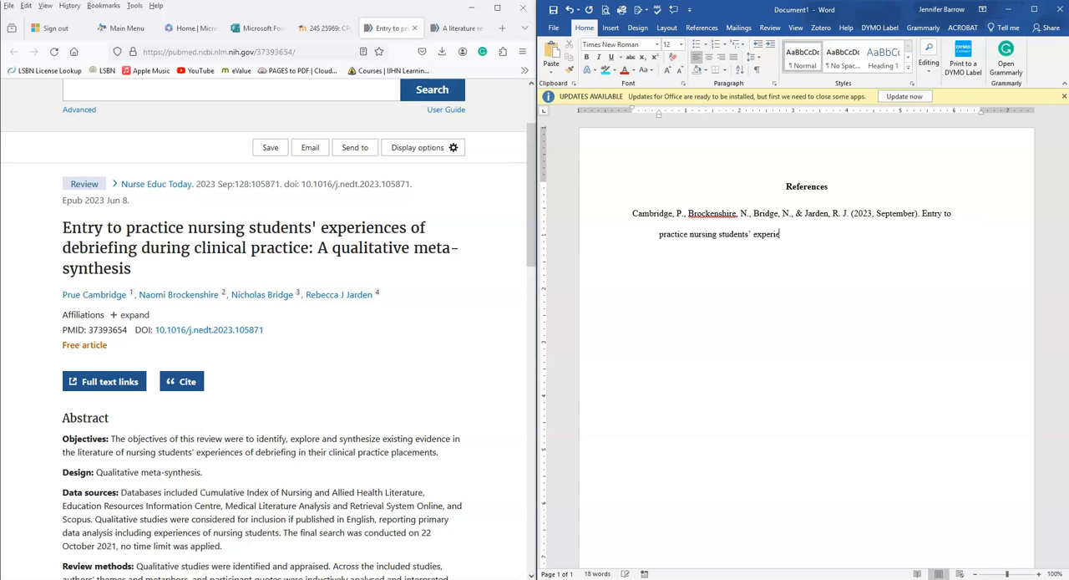
pyautogui.write('nces of debriefing during clinical practice: A qualitative meta-synthesis.')
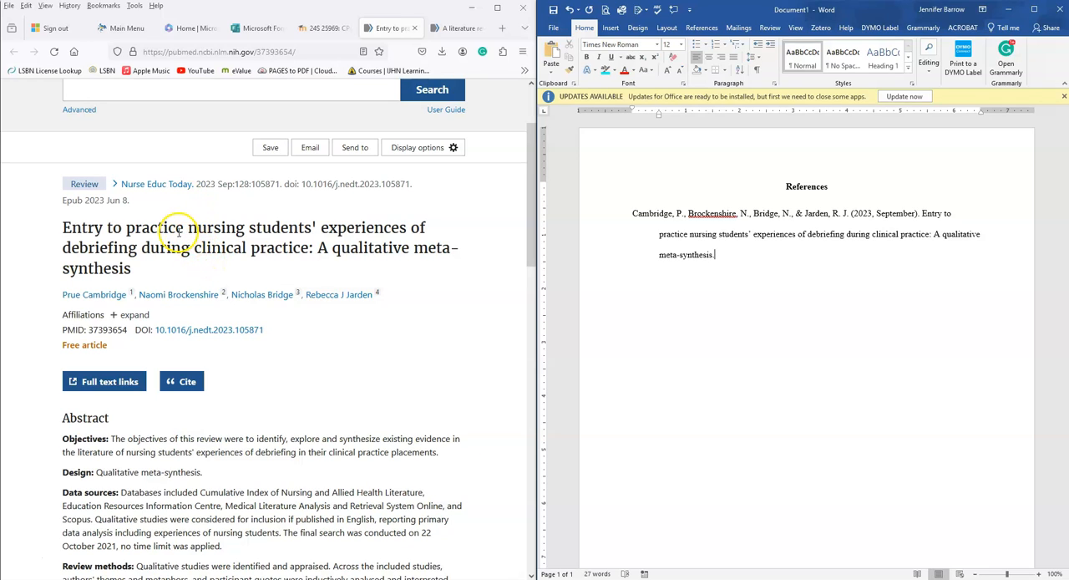
# Step: Add the journal name and volume "Nurse Education Today, 128" in italics after the article title
pyautogui.click(173, 224)
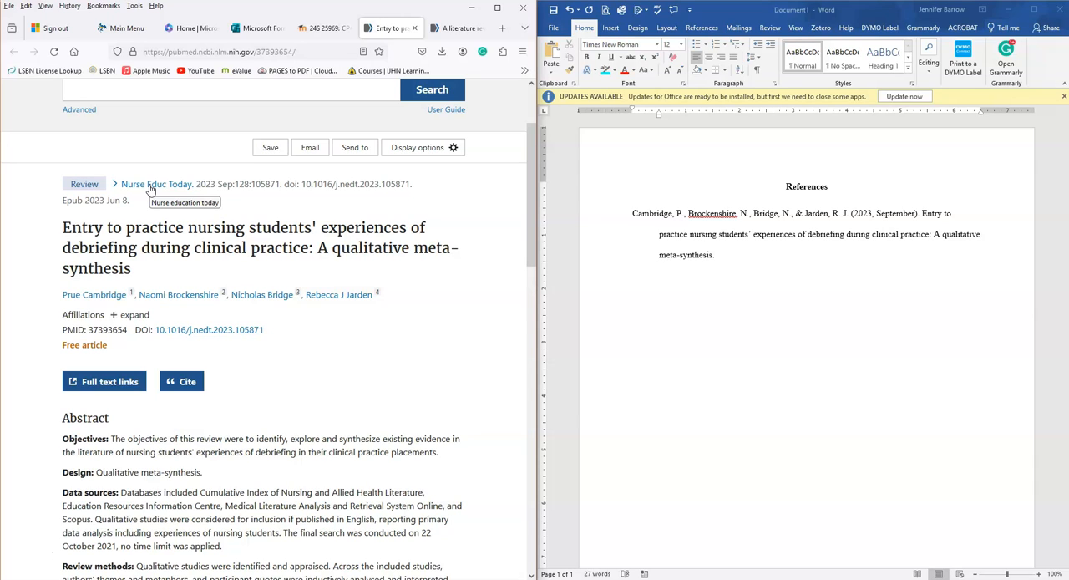
pyautogui.click(735, 254)
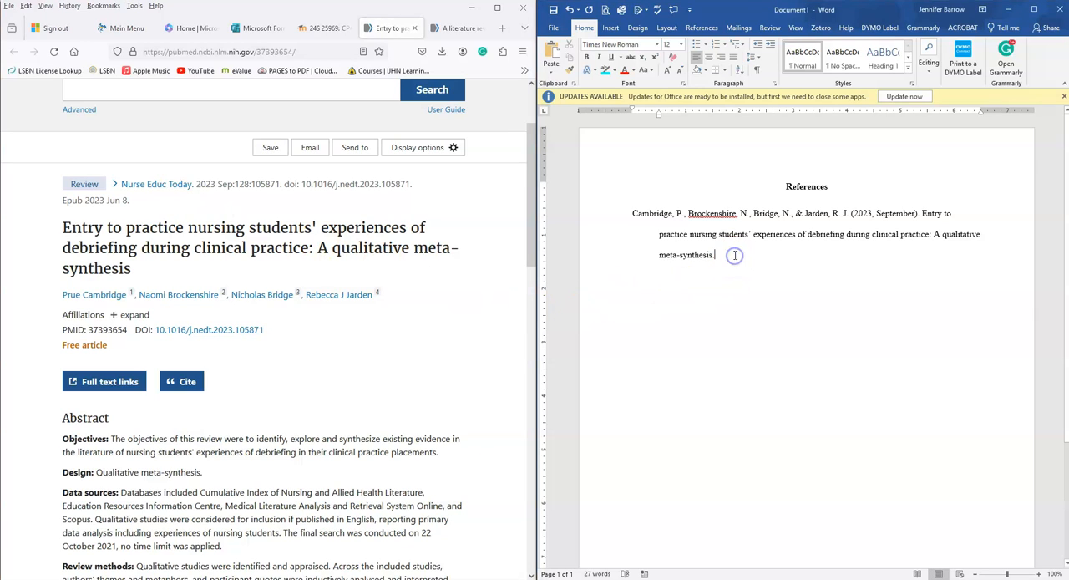
pyautogui.hotkey('ctrl', 'i')
pyautogui.write('N')
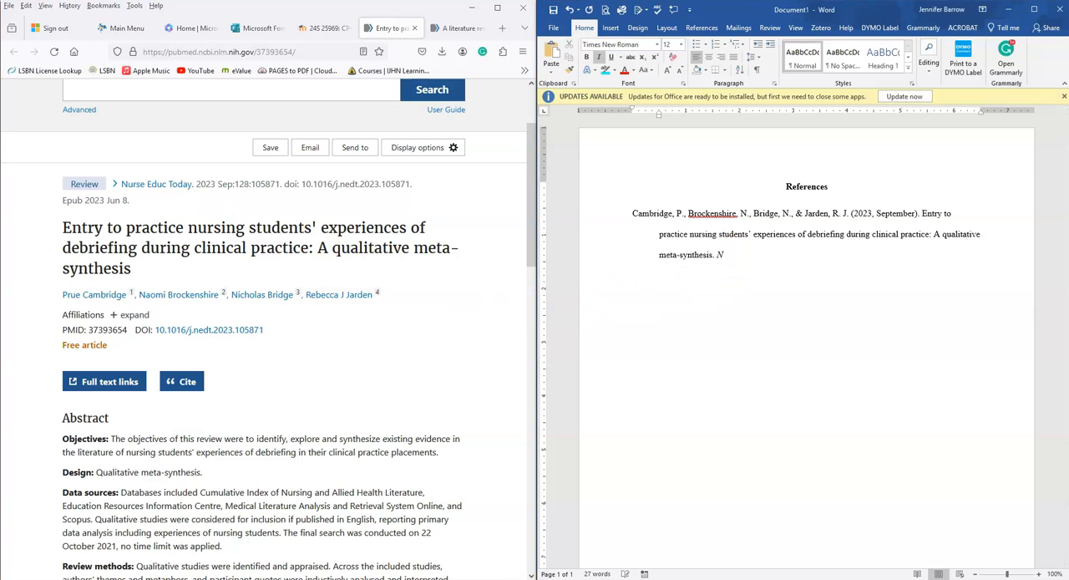
pyautogui.write('urse Education Today, 128')
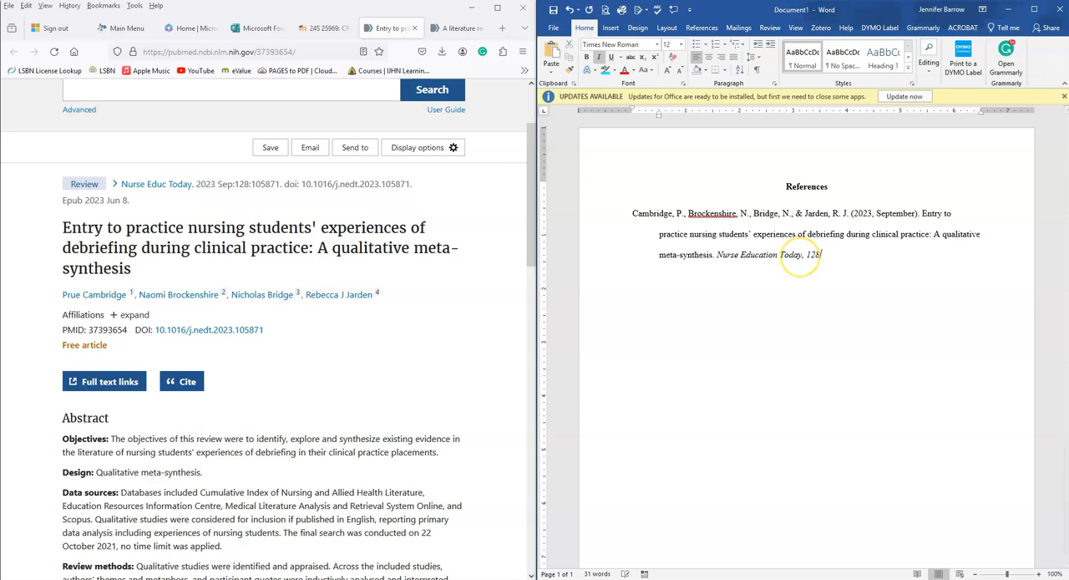
# Step: Add the article number ", 105871." in non-italic text after the volume
pyautogui.hotkey('ctrl', 'i')
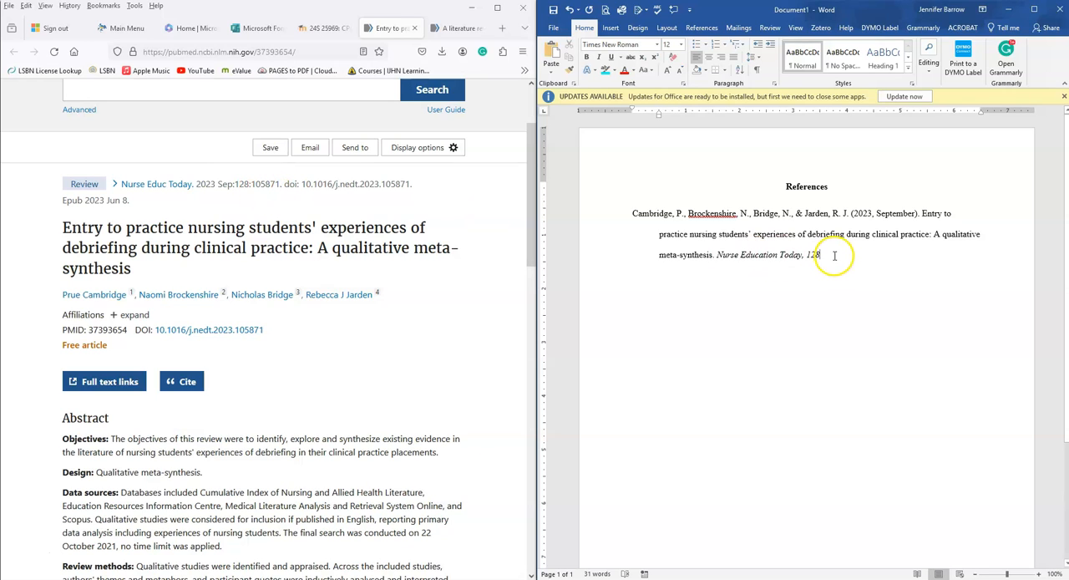
pyautogui.write(', 105871')
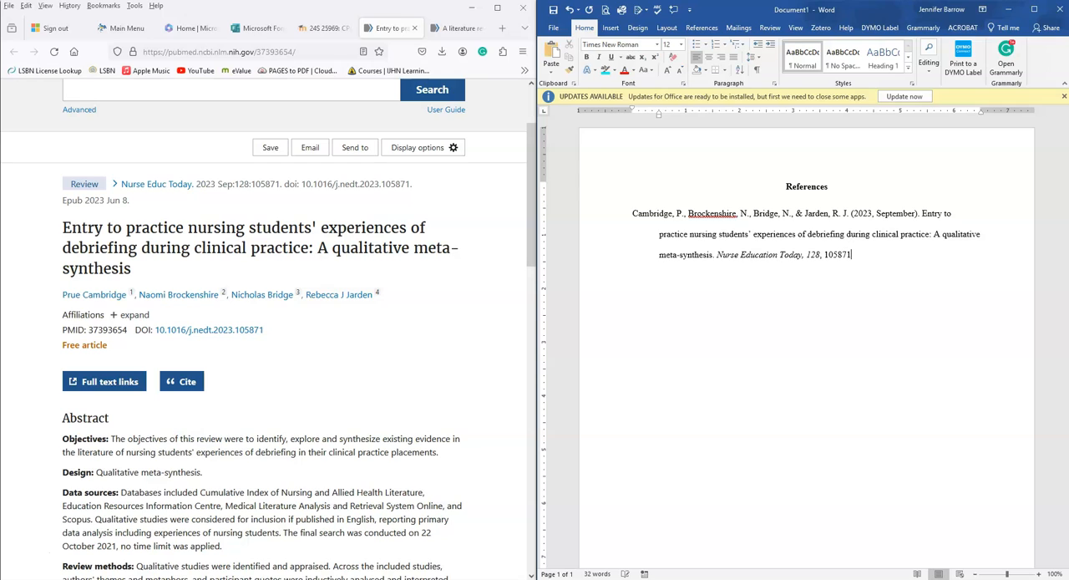
pyautogui.write('.')
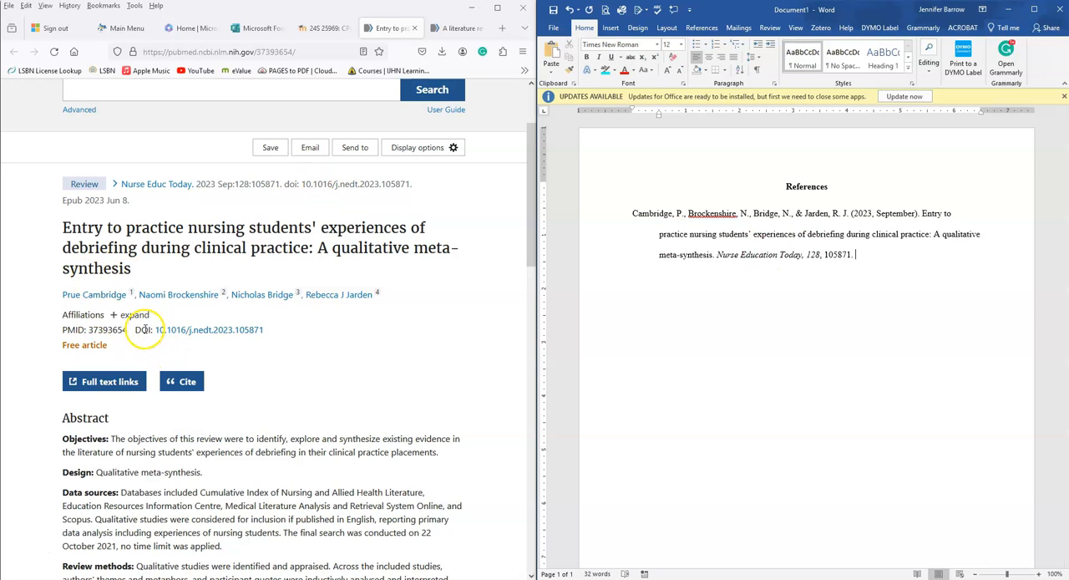
pyautogui.rightClick(232, 332)
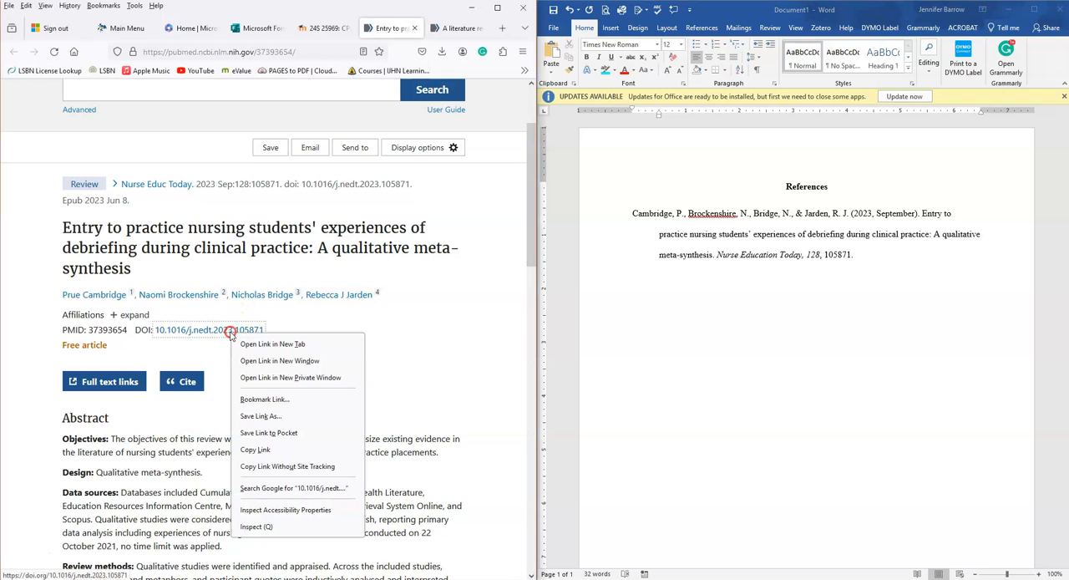
pyautogui.click(262, 450)
pyautogui.click(887, 255)
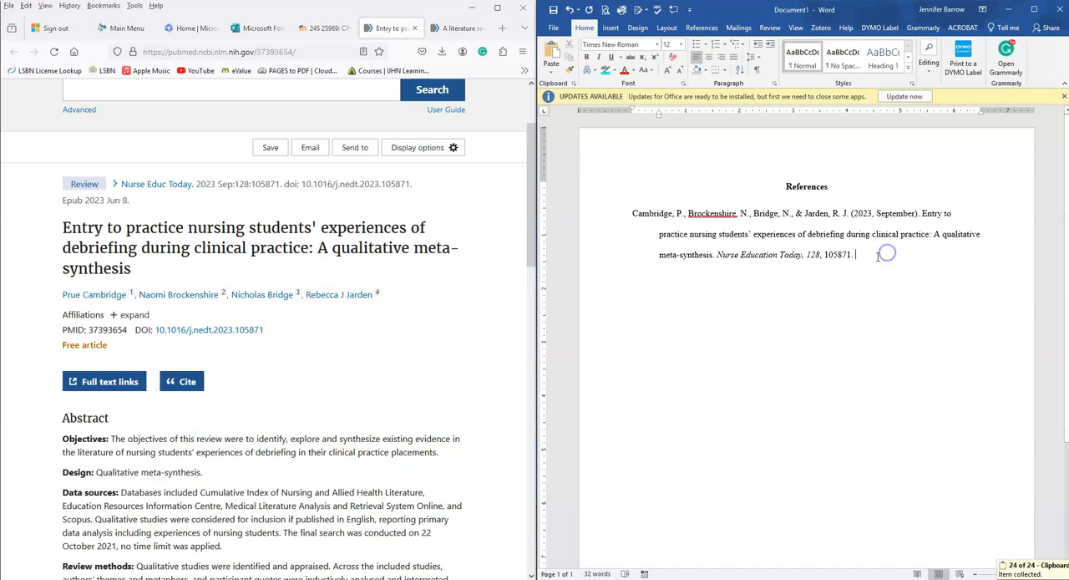
pyautogui.hotkey('ctrl', 'v')
pyautogui.click(763, 307)
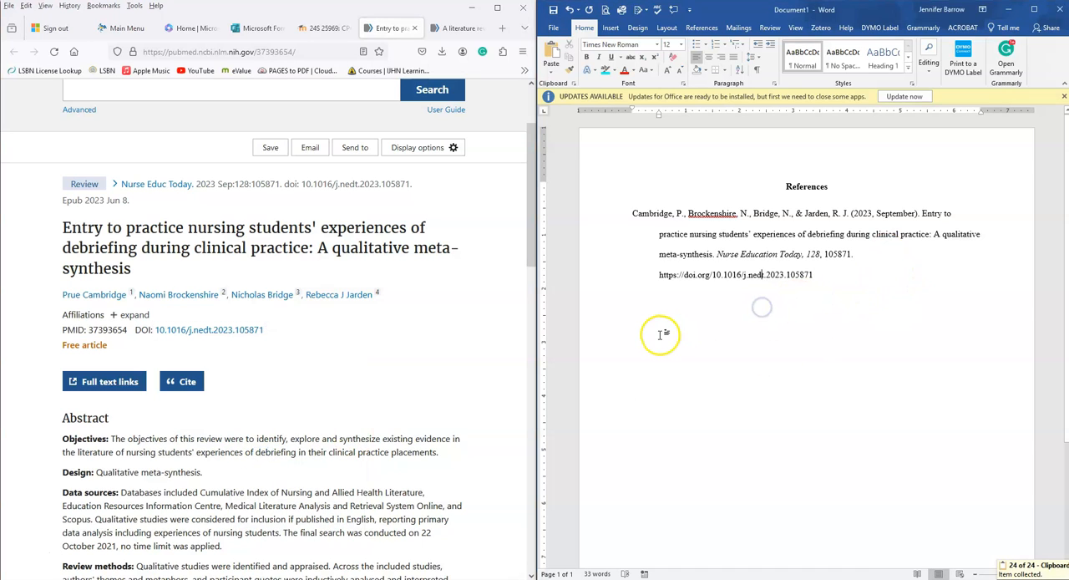
pyautogui.click(820, 274)
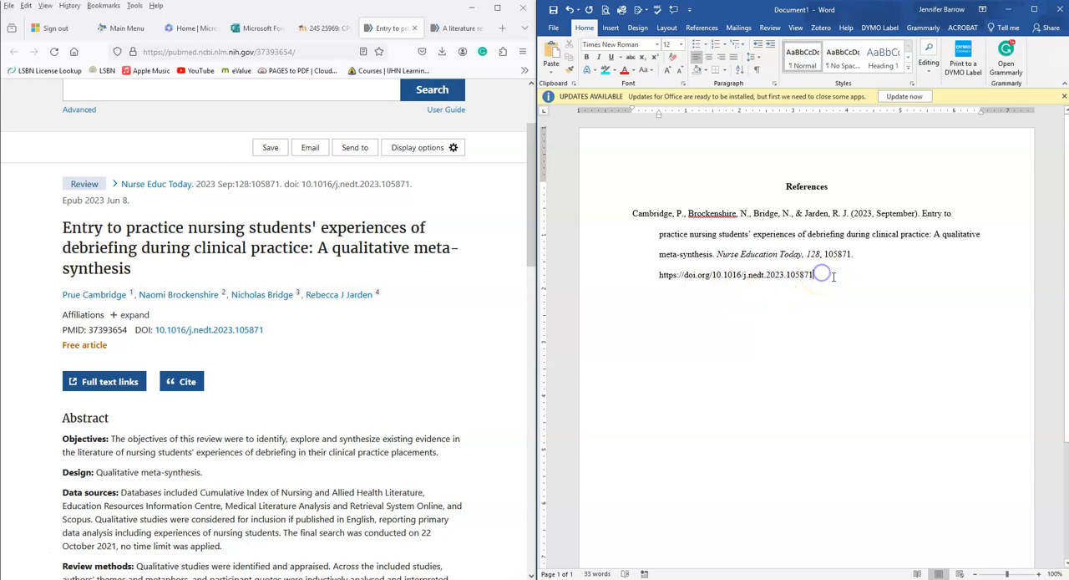
pyautogui.press('Return')
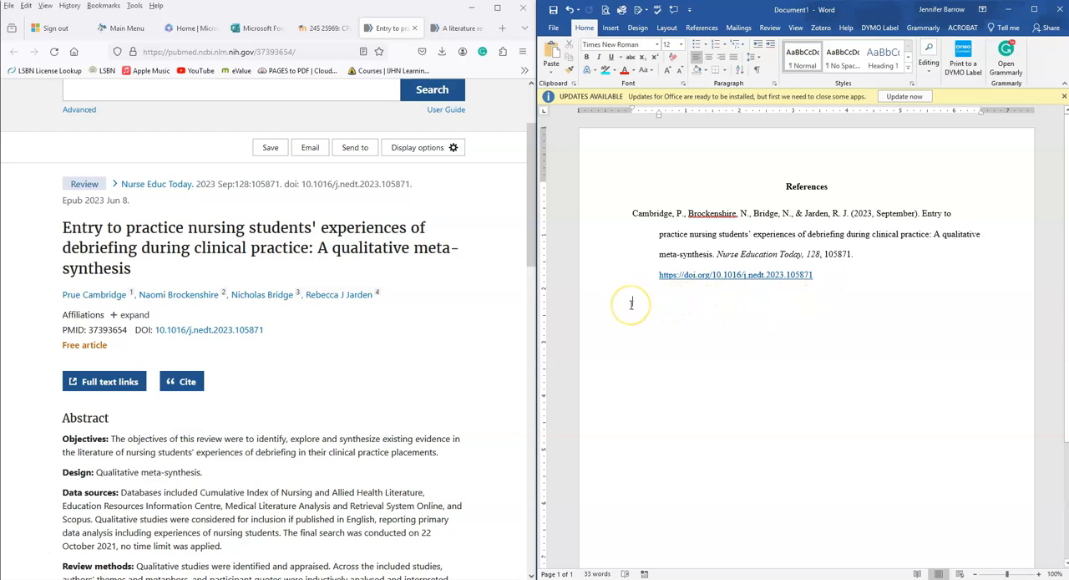
# Step: Open the PubMed article on stress and coping strategies in nursing students and begin its reference with the first two authors' surnames and initials
pyautogui.click(506, 181)
pyautogui.click(458, 30)
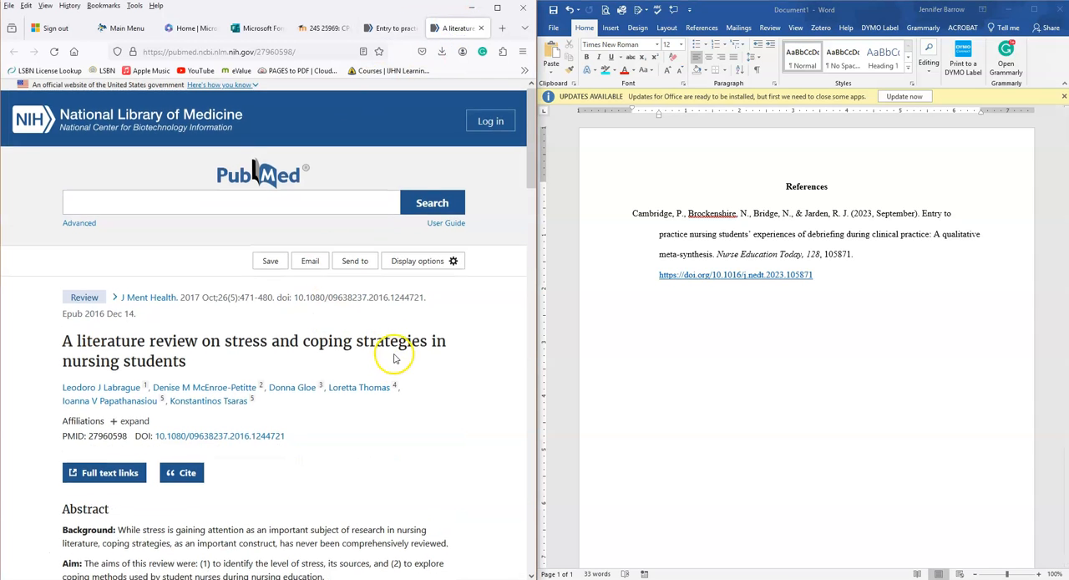
pyautogui.scroll(-2, 394, 358)
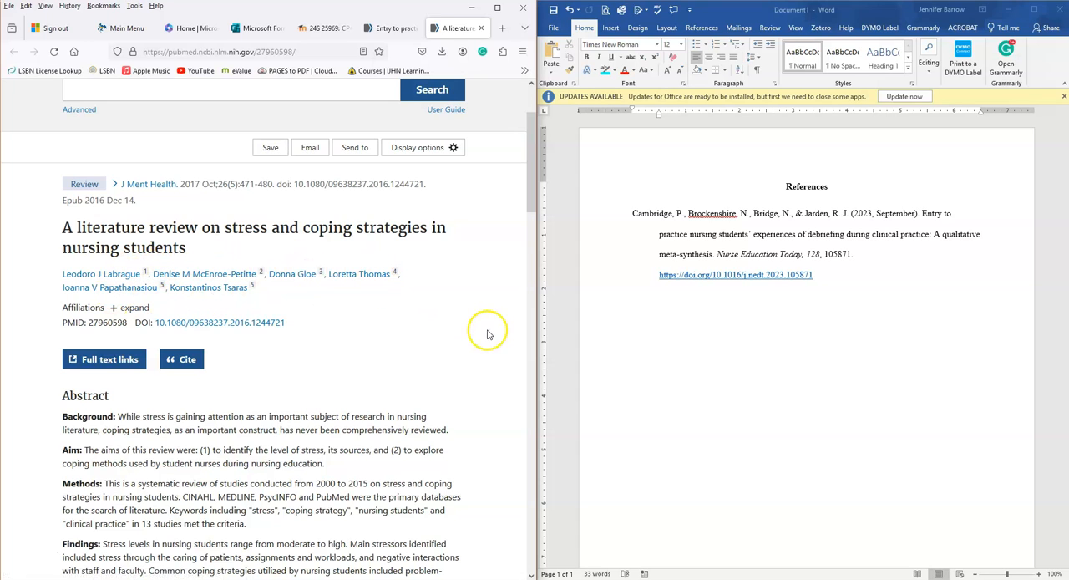
pyautogui.click(653, 301)
pyautogui.write('Labrague, L.')
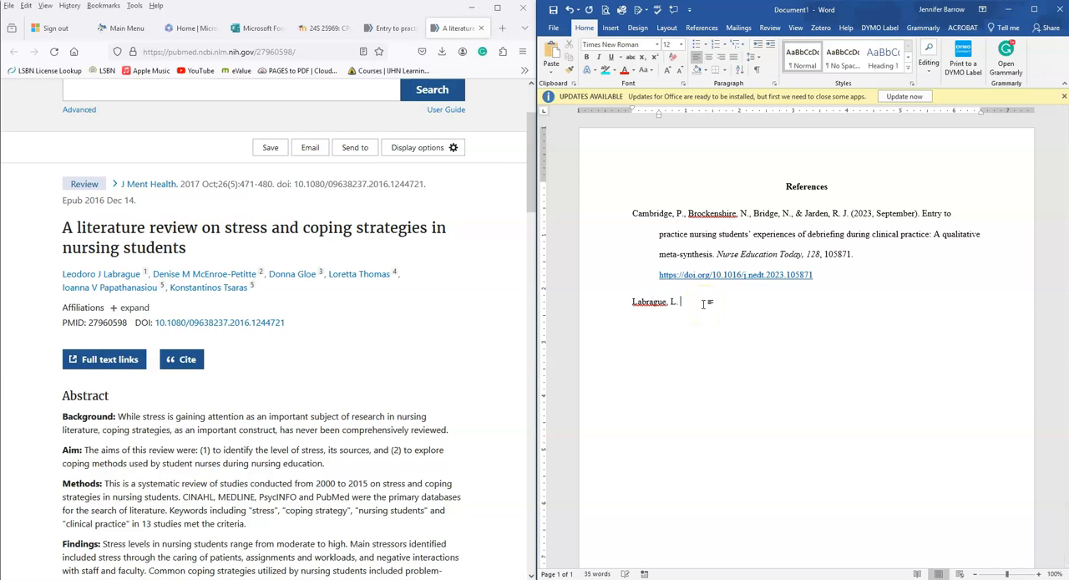
pyautogui.write(' J., McEnroe-Petitte, D. M., ')
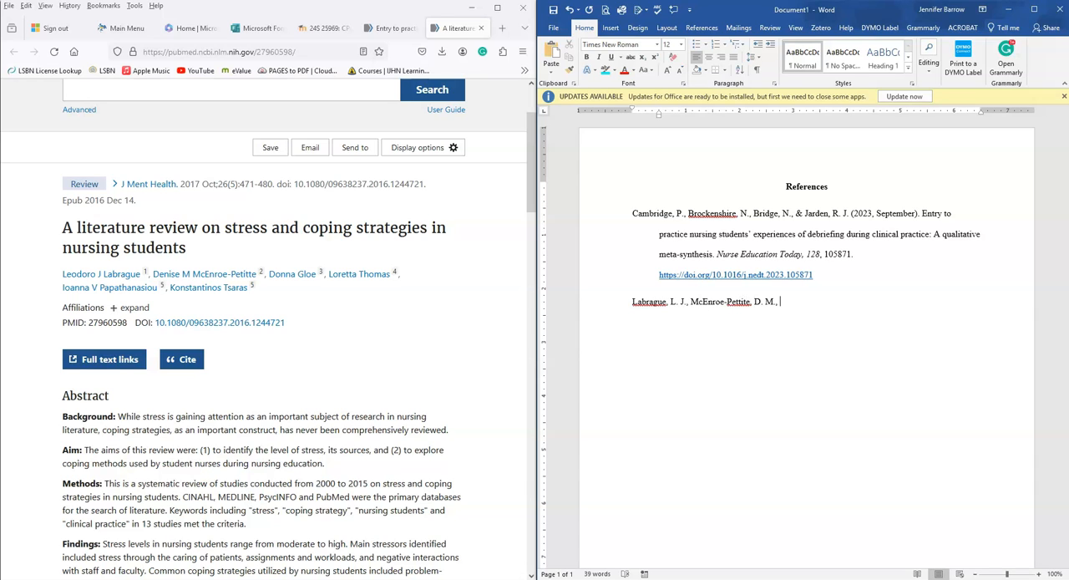
pyautogui.write('Gloe, D., Thomas, L., Papathanasio')
# Step: Add the surnames and initials of the third, fourth and fifth authors to the second reference, separated by commas
pyautogui.press('BackSpace')
pyautogui.press('BackSpace')
pyautogui.write('ou, ')
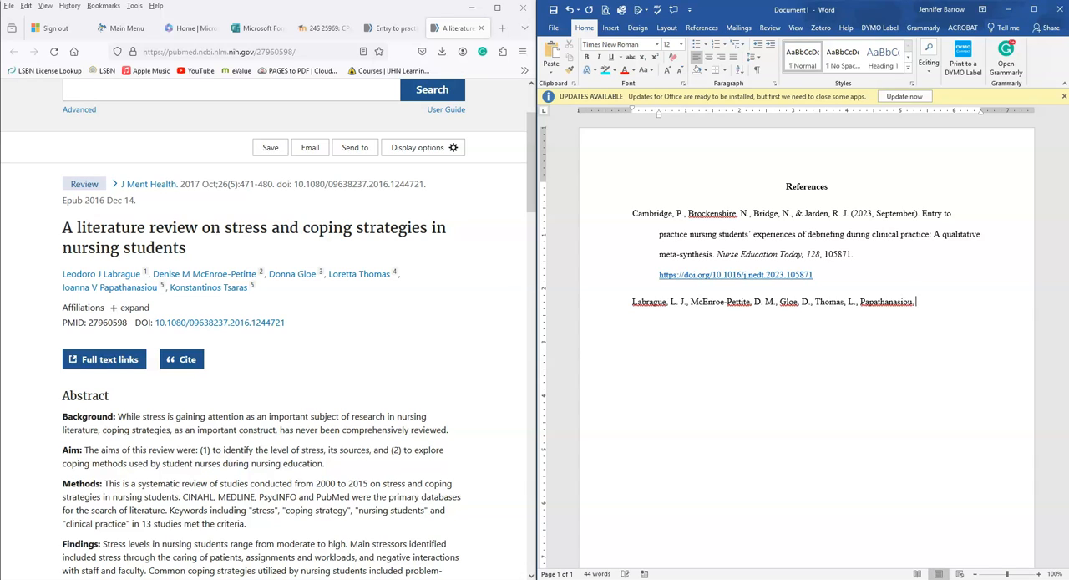
pyautogui.write('I. V.')
pyautogui.write(', & ')
pyautogui.write('Ta')
pyautogui.write('sa')
# Step: Complete the second reference's author list with an ampersand and the last author's surname and initial
pyautogui.press('BackSpace')
pyautogui.press('BackSpace')
pyautogui.press('BackSpace')
pyautogui.write('sara')
pyautogui.write('s')
pyautogui.write(', K.')
pyautogui.write(' (')
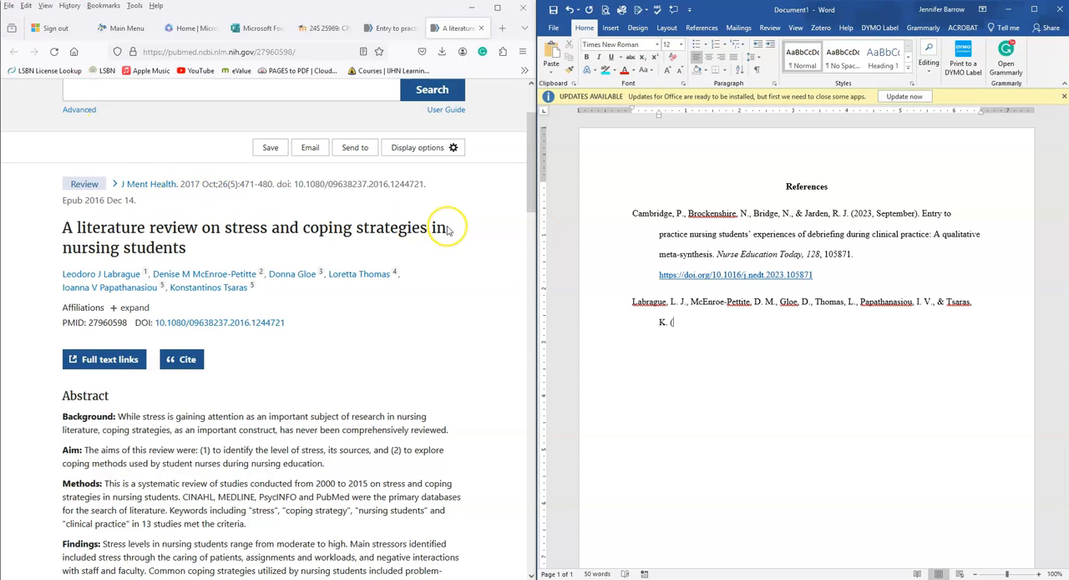
pyautogui.write('2017).')
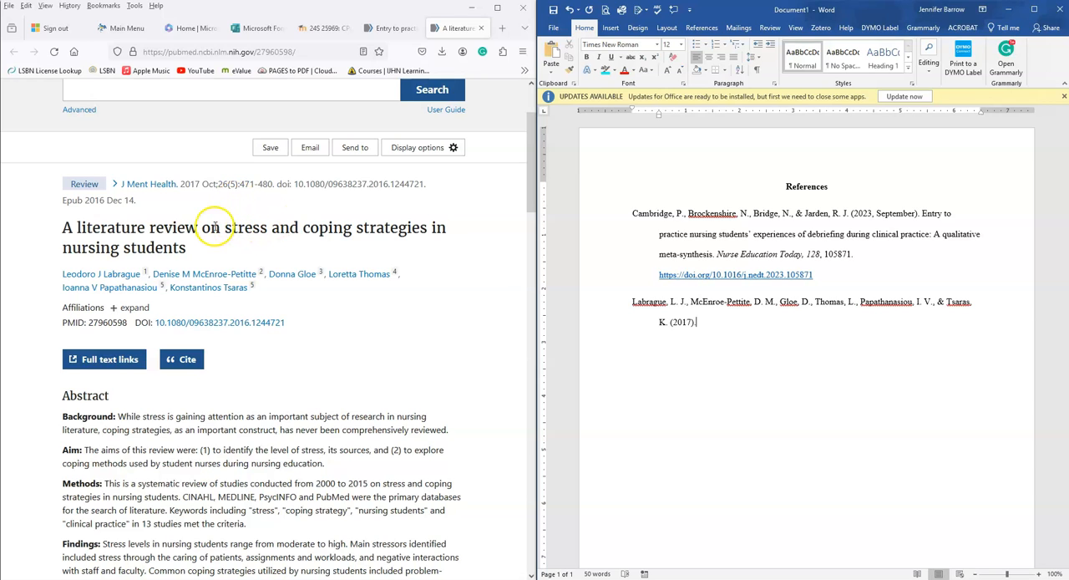
# Step: Add the publication date "(2017, October)." after the authors, matching the date format of the first reference
pyautogui.click(386, 28)
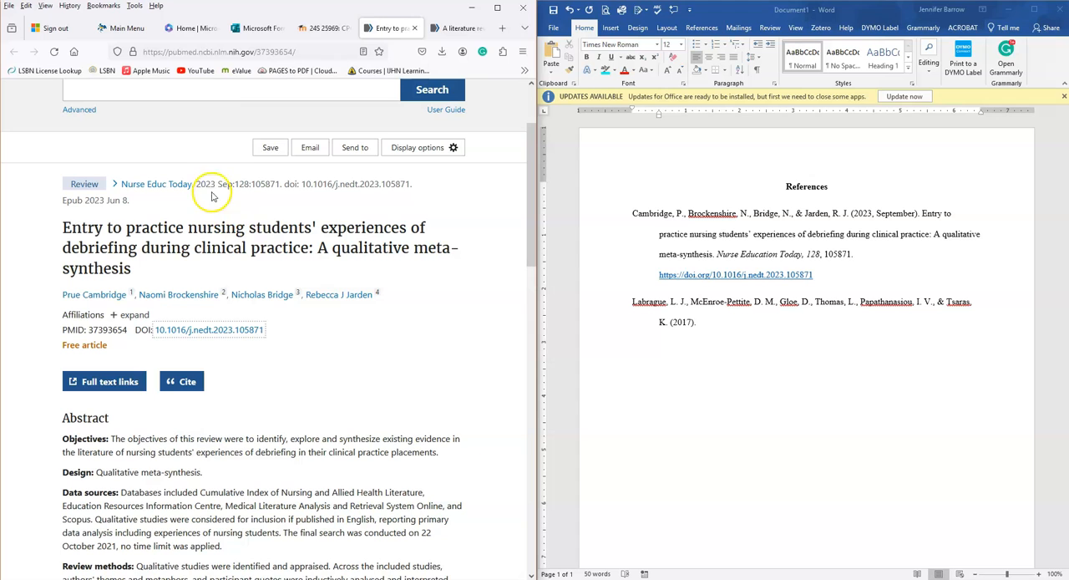
pyautogui.click(445, 30)
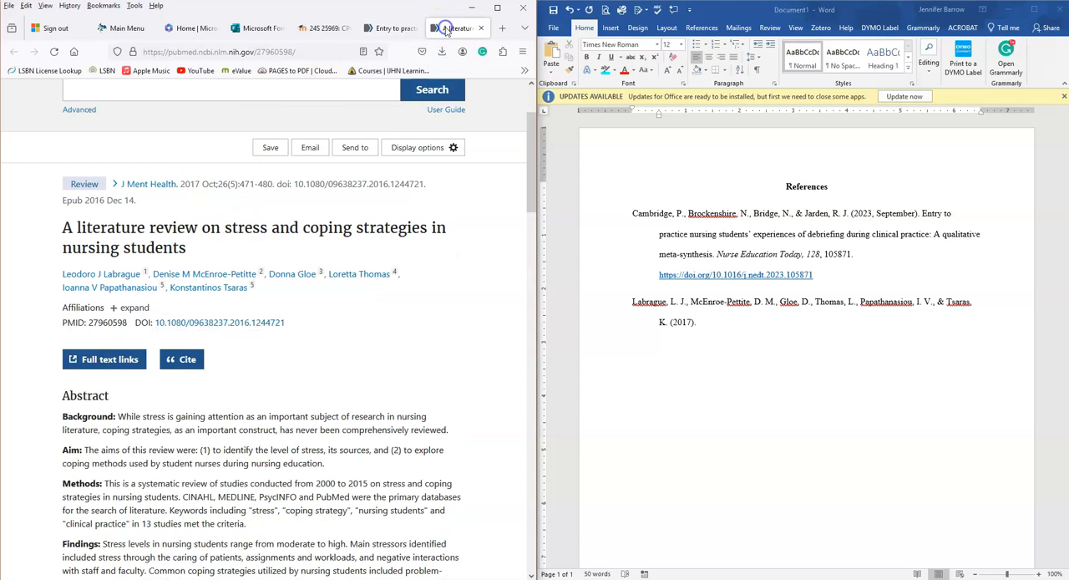
pyautogui.click(690, 323)
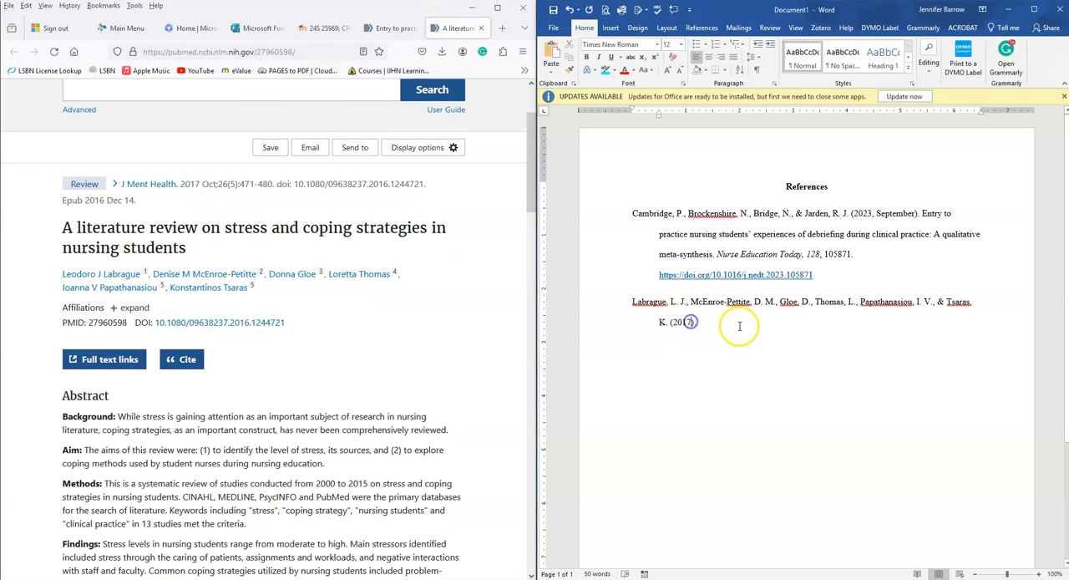
pyautogui.write(', October')
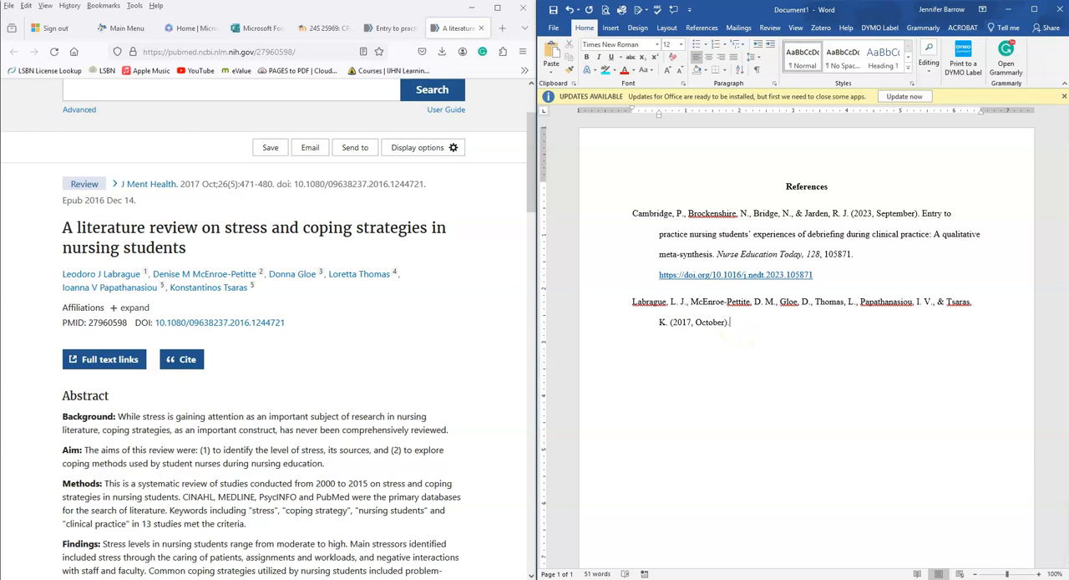
pyautogui.write(' A literature review on stress and coping strategies in nursing')
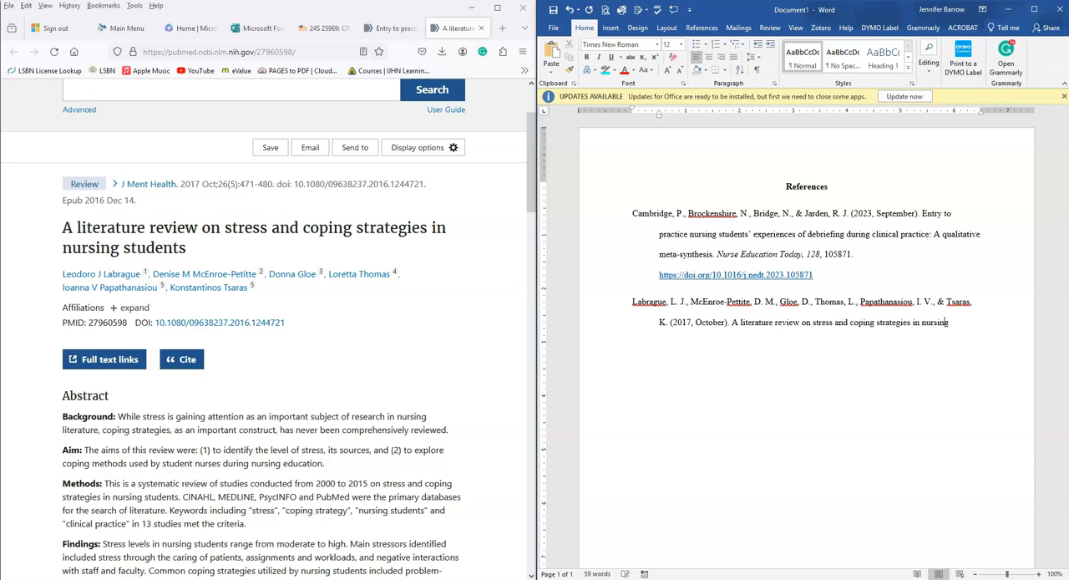
pyautogui.write(' suudents.')
# Step: Find the full journal name on PubMed and add "Journal of Mental Health, 26" in italics after the article title
pyautogui.hotkey('ctrl', 'i')
pyautogui.click(709, 322)
pyautogui.click(163, 201)
pyautogui.moveTo(144, 192)
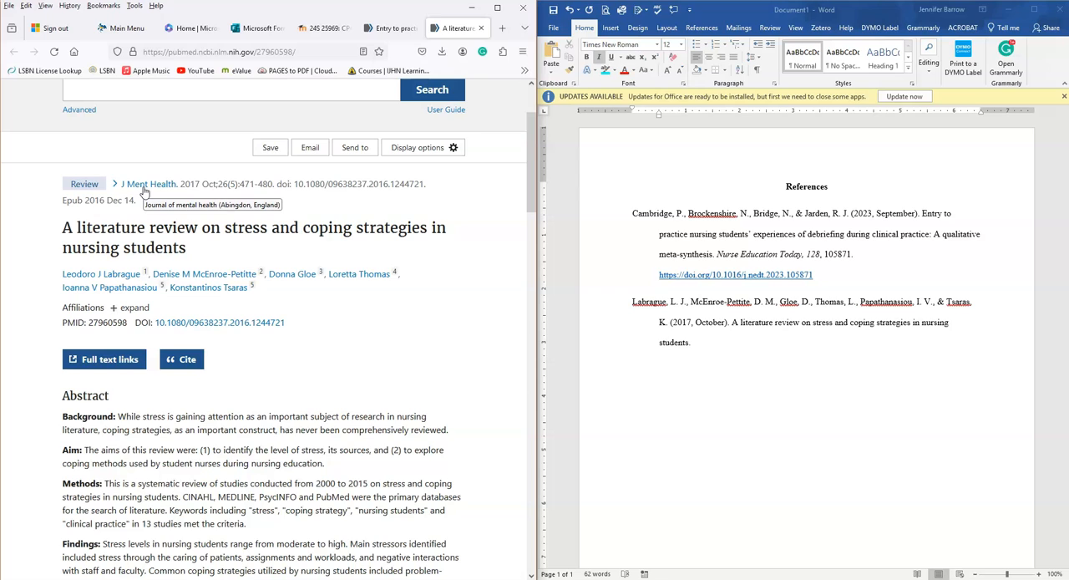
pyautogui.click(723, 342)
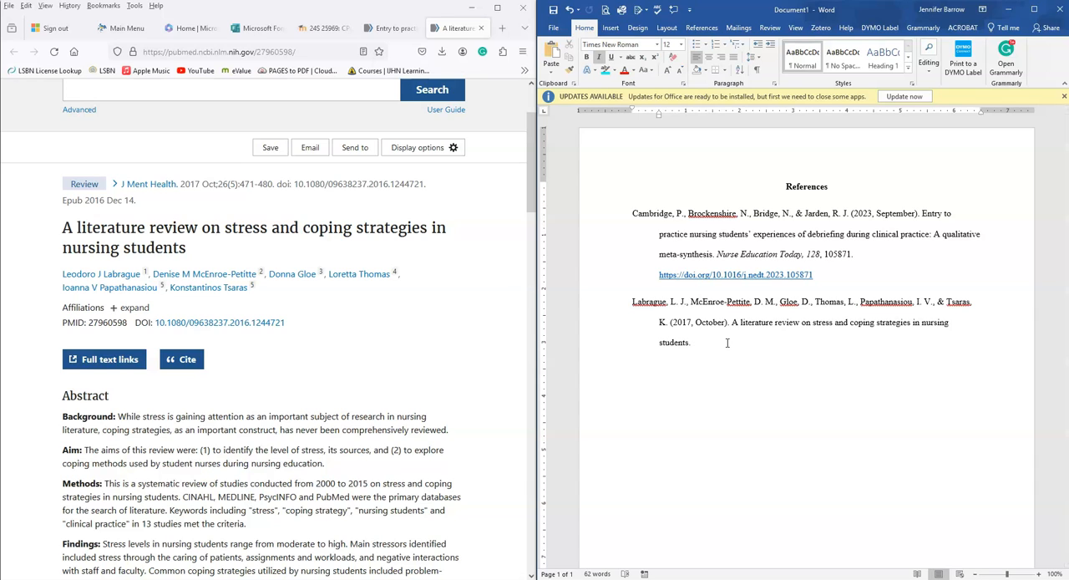
pyautogui.write('Journal of Medental Health, 26')
# Step: Add the issue number and page range "(5), 471-480." in non-italic text after the volume
pyautogui.hotkey('ctrl', 'i')
pyautogui.write('(5)')
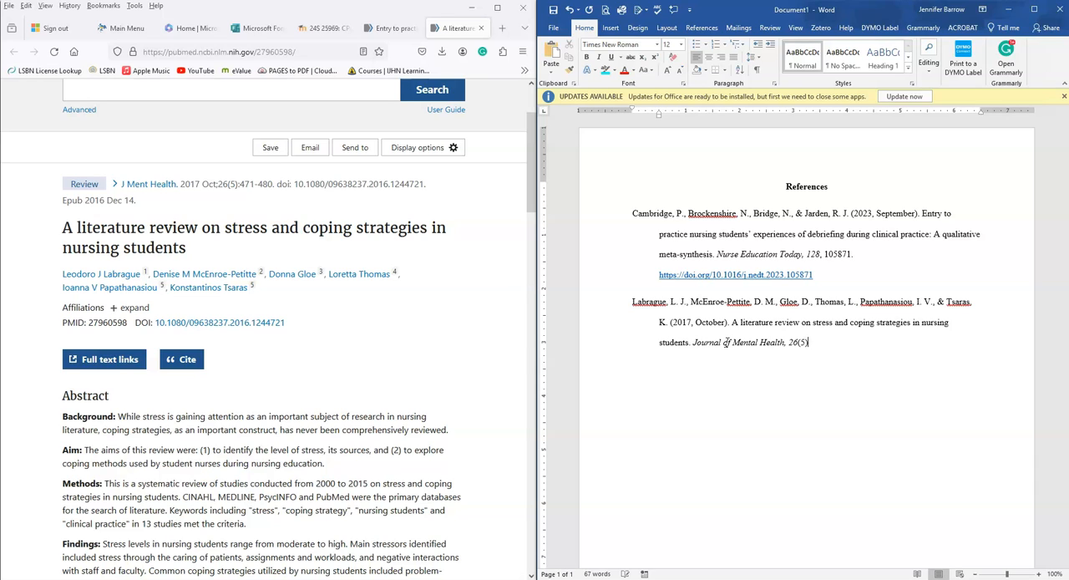
pyautogui.write(',')
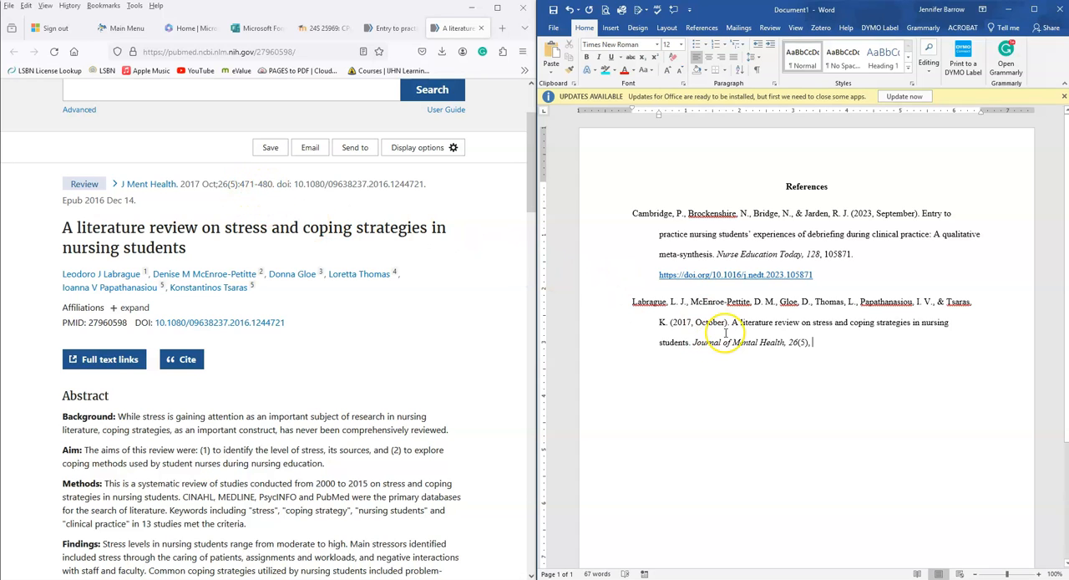
pyautogui.write('471-480')
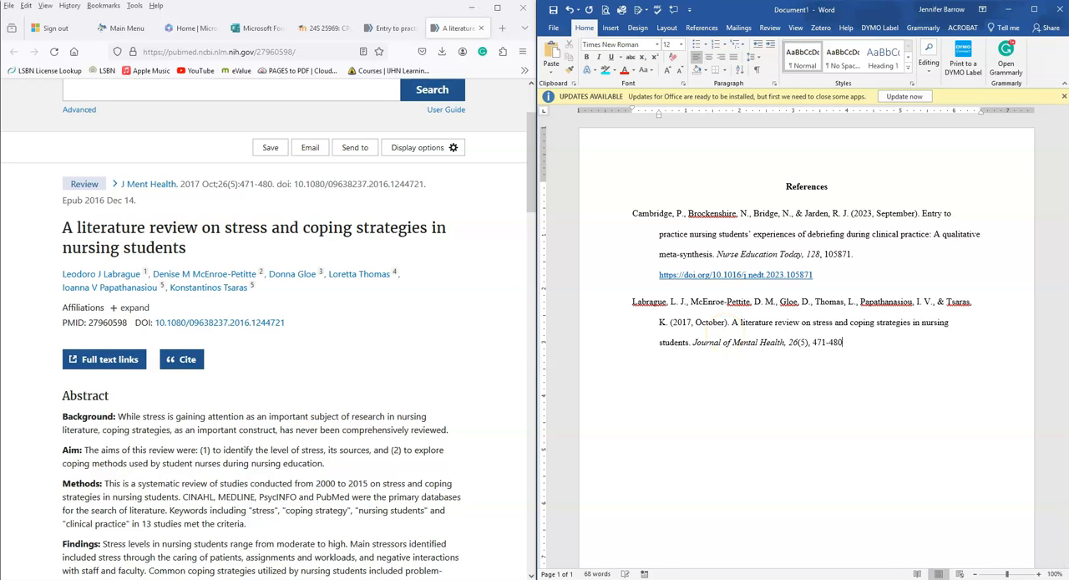
pyautogui.write('.')
pyautogui.rightClick(234, 328)
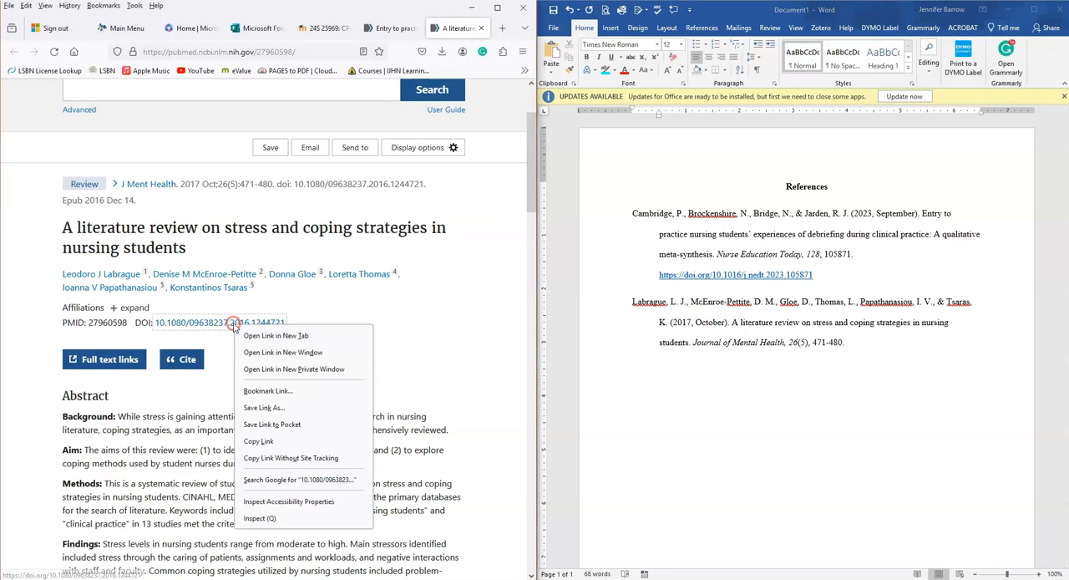
pyautogui.click(272, 438)
pyautogui.click(881, 334)
pyautogui.press('Return')
pyautogui.hotkey('ctrl', 'v')
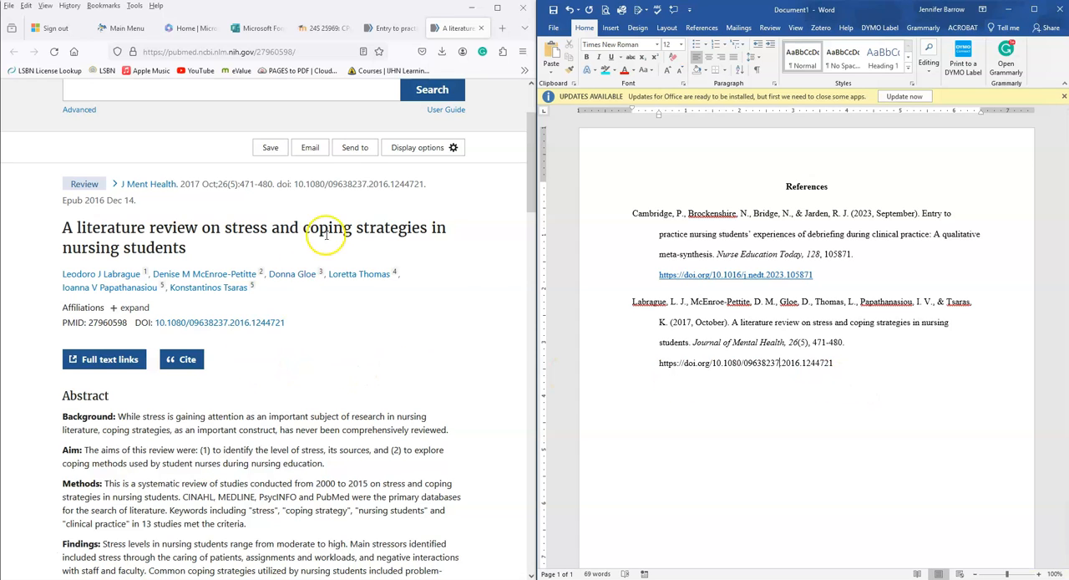
# Step: Display PubMed's APA citation for the nursing debriefing article, compare it with the first handwritten reference, and close it
pyautogui.click(391, 28)
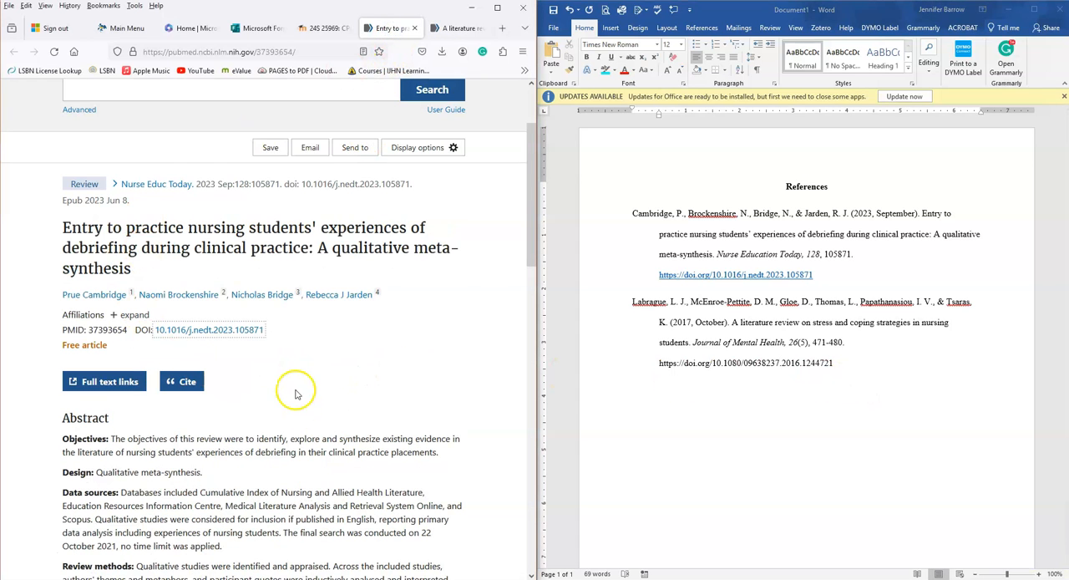
pyautogui.click(188, 388)
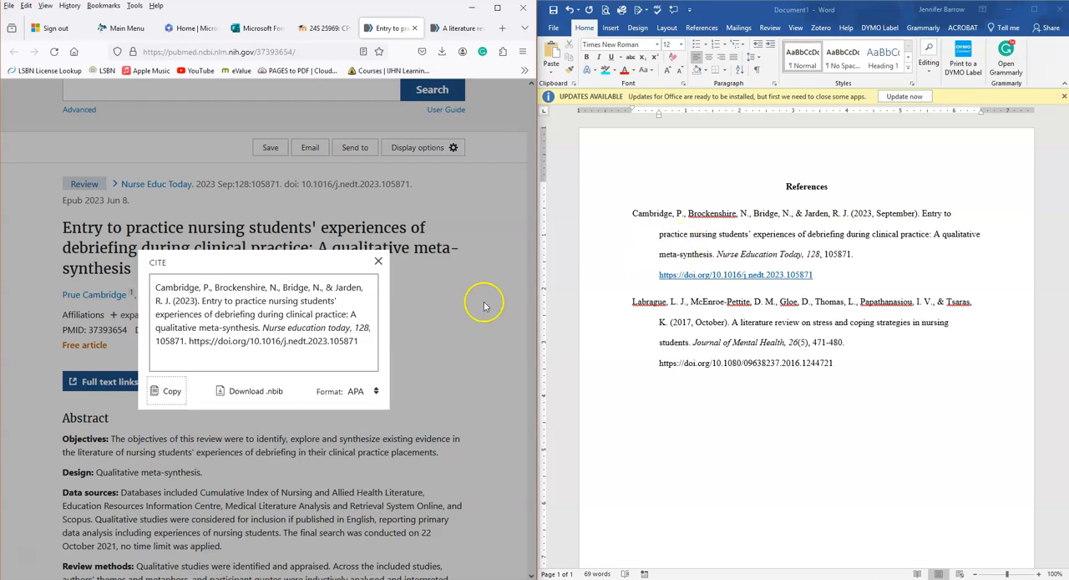
pyautogui.click(379, 262)
# Step: Display PubMed's citation for the stress and coping article in APA format and compare it with the second reference
pyautogui.click(455, 28)
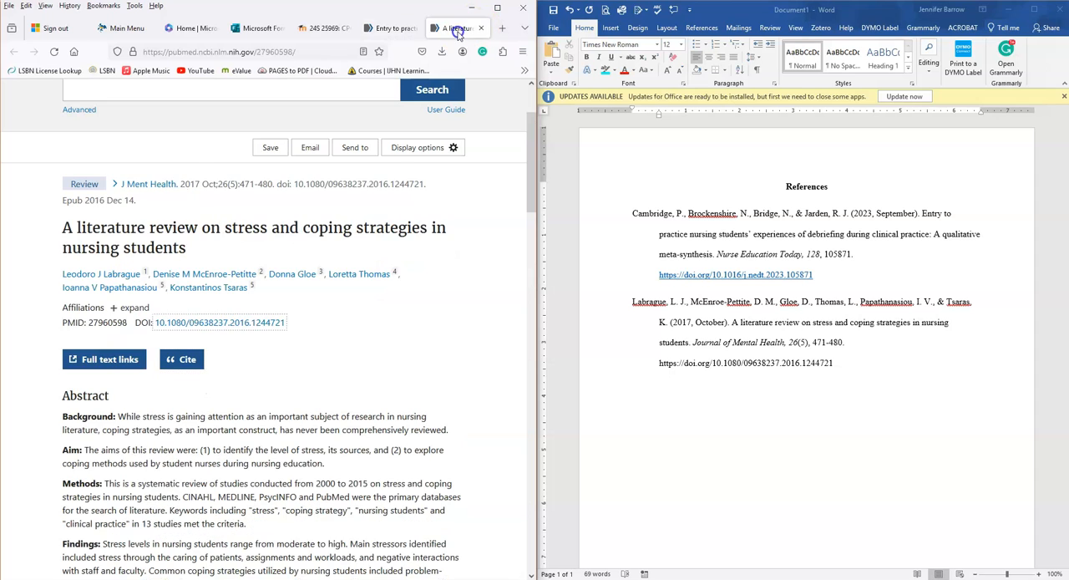
pyautogui.click(186, 361)
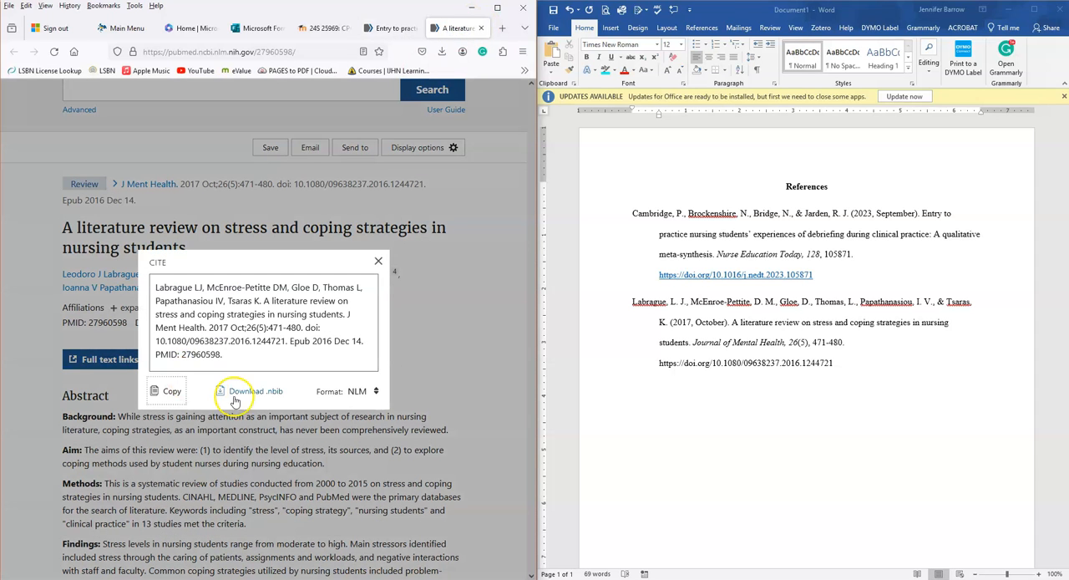
pyautogui.click(374, 392)
pyautogui.click(365, 432)
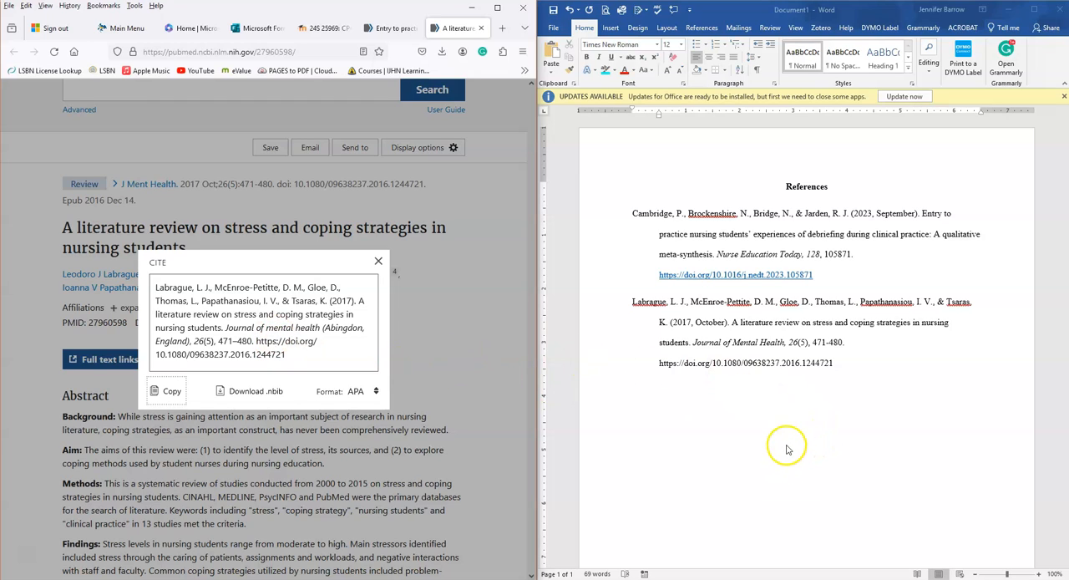
pyautogui.click(763, 422)
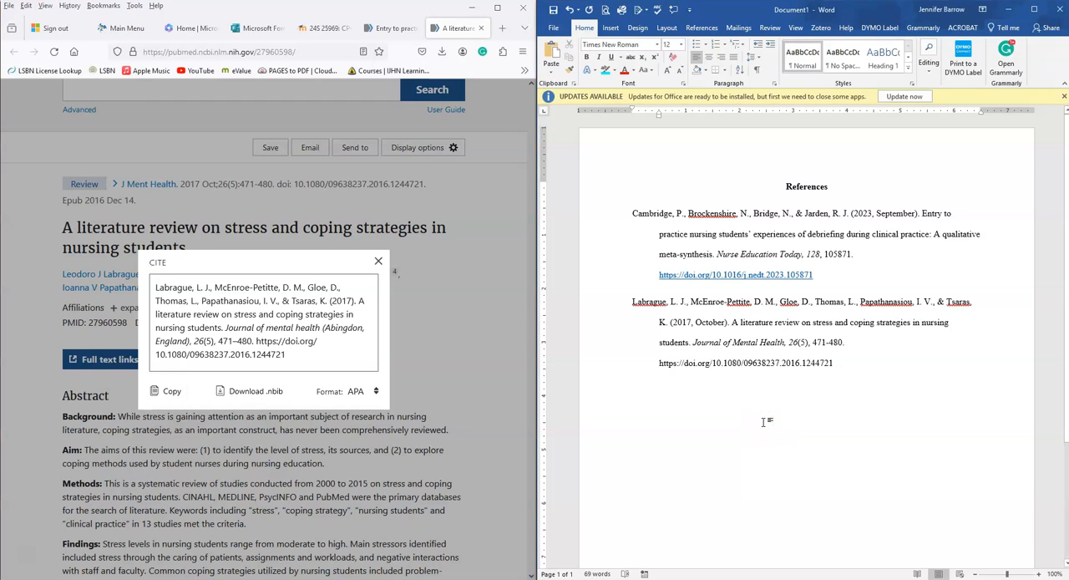